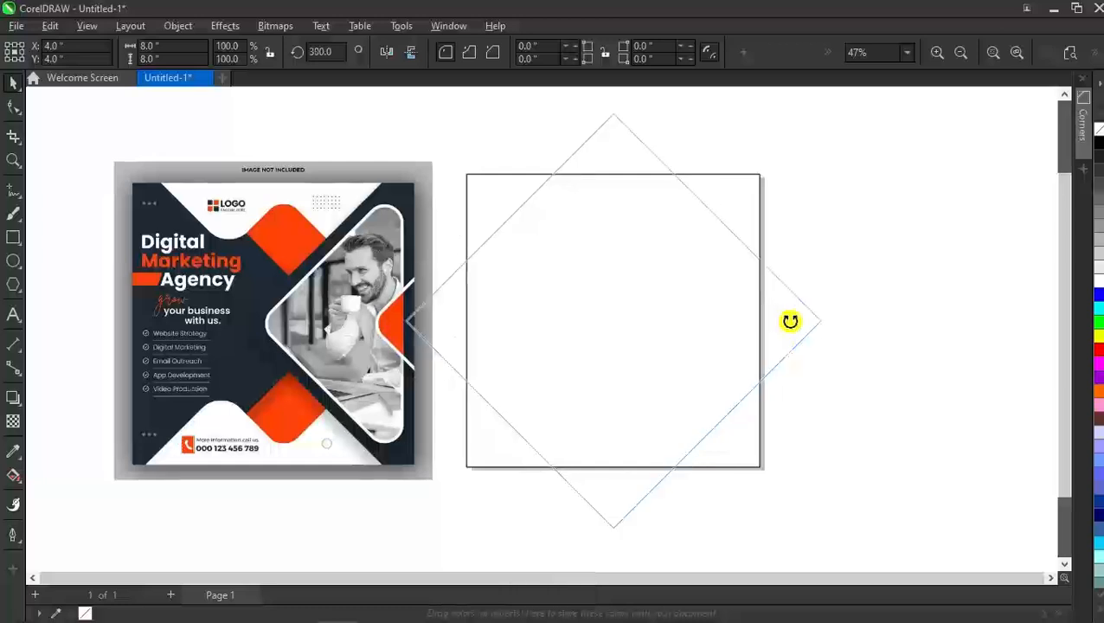
Round the large diamond's left corner to about 0.8 in and move the diamond right until that corner sits at the page centre.
click(853, 255)
drag(606, 298, 760, 298)
click(14, 107)
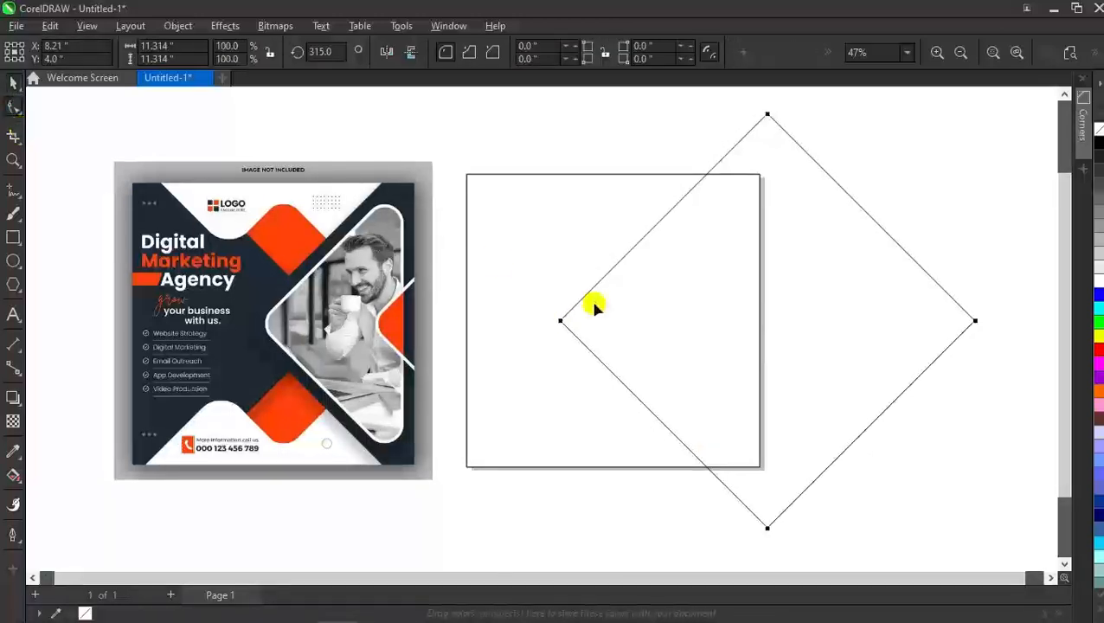
click(15, 84)
drag(573, 319, 613, 324)
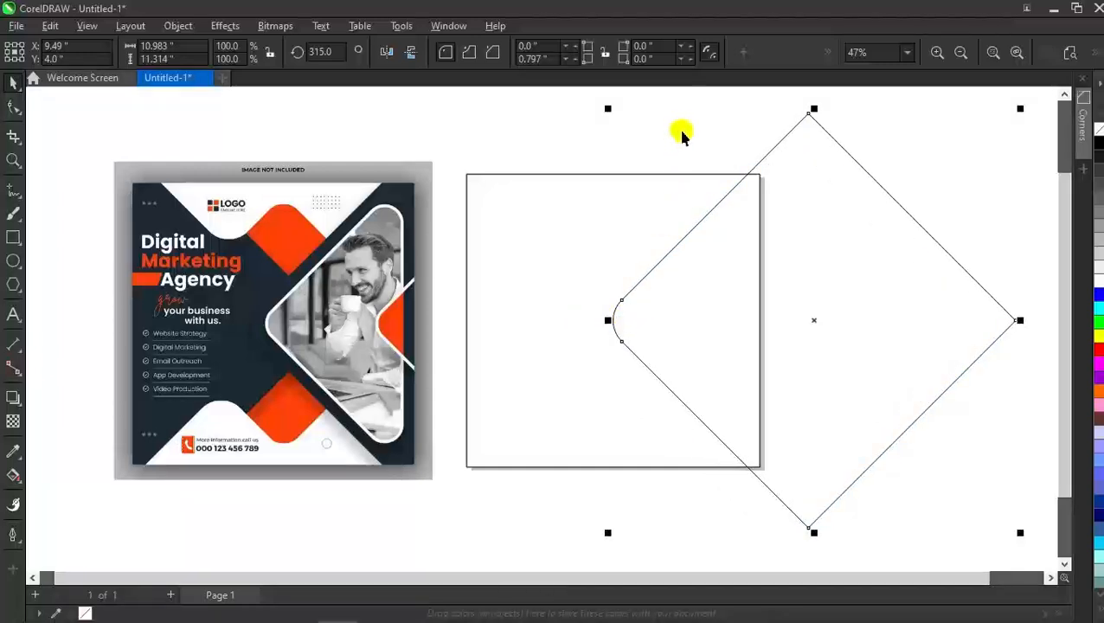
Narrow the rounded diamond from its right side to about 9.85 in wide, keeping its rounded corner in place.
drag(1020, 321, 978, 319)
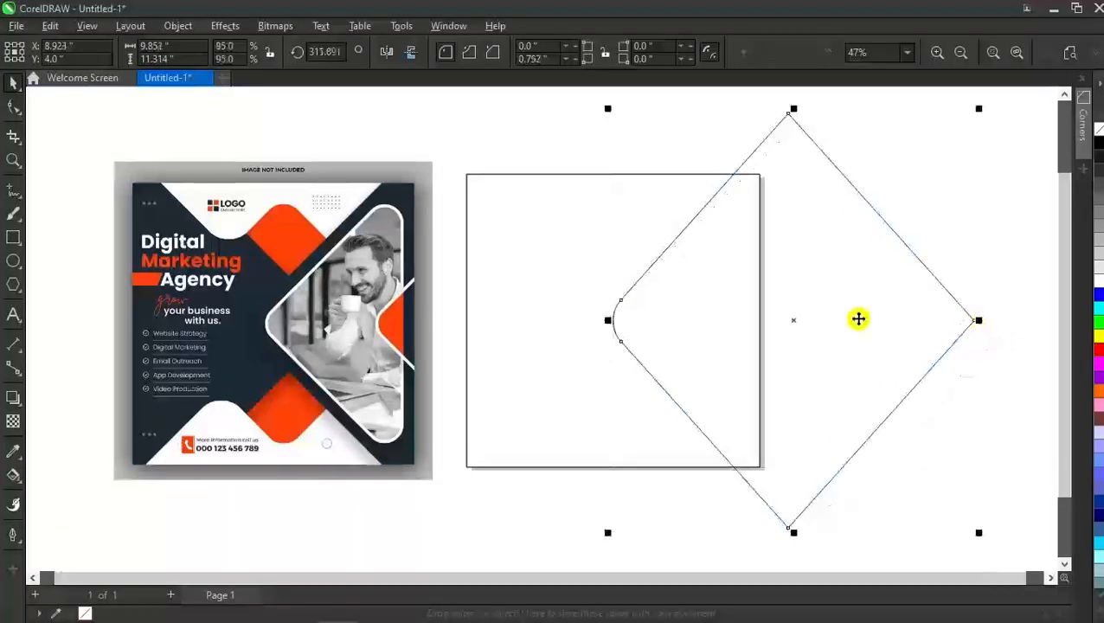
click(545, 145)
scroll(701, 294, down, 1)
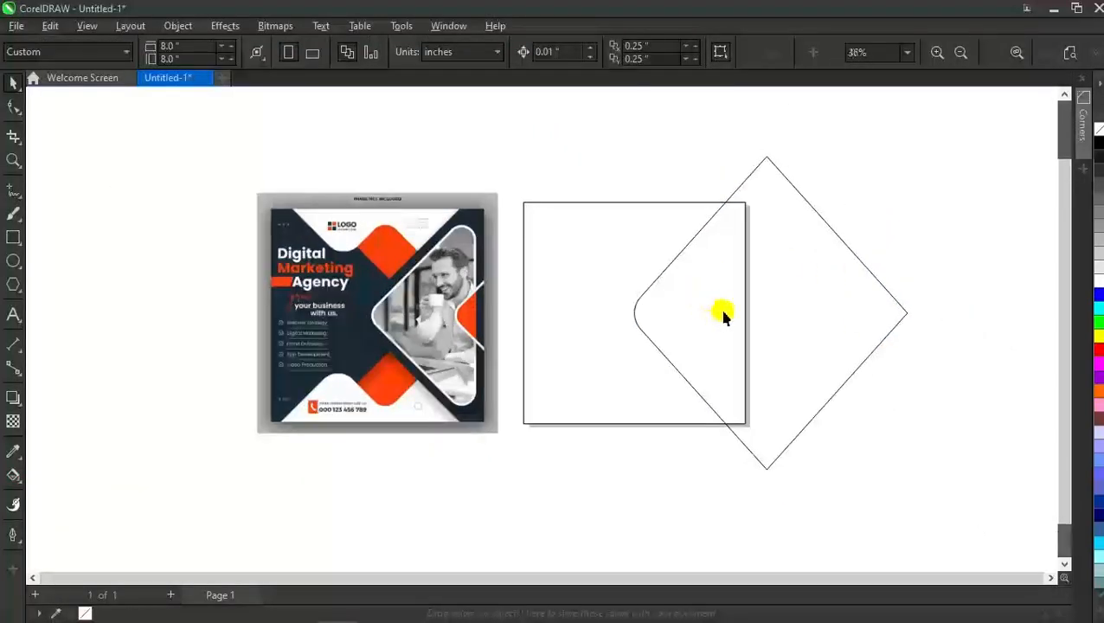
Rotate the page-sized square to 315° to form a second large diamond centred on the page.
scroll(723, 316, up, 1)
click(555, 296)
drag(759, 159, 789, 316)
click(531, 132)
Bring the second diamond to the front and move it left until its right corner meets the first diamond's rounded corner.
click(597, 238)
drag(682, 322, 518, 320)
key(ctrl+z)
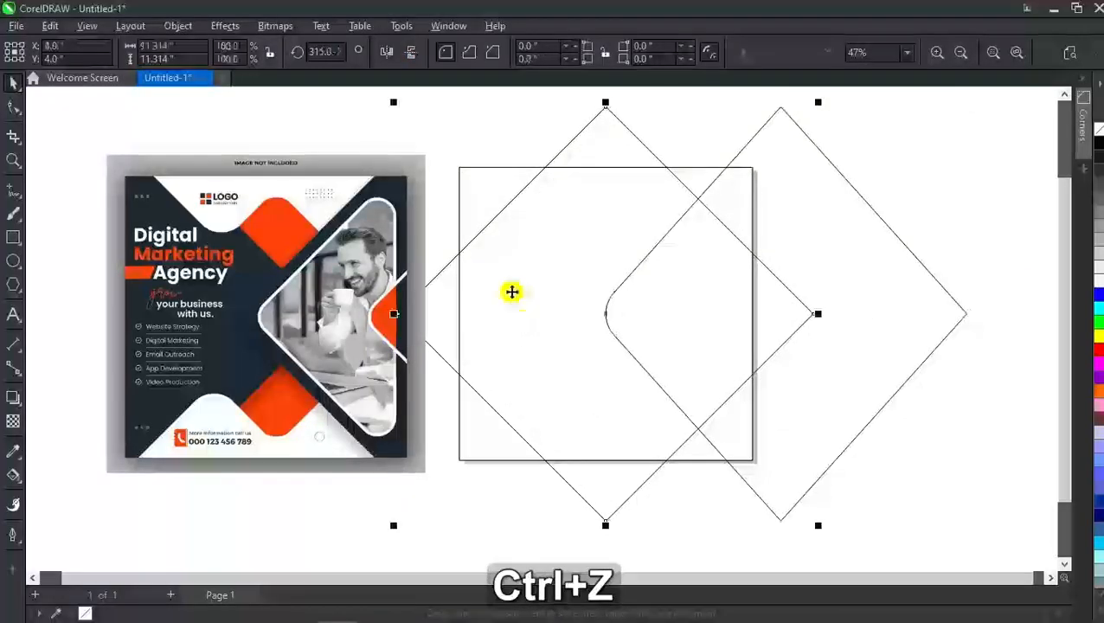
key(shift+Page_Up)
drag(522, 290, 362, 288)
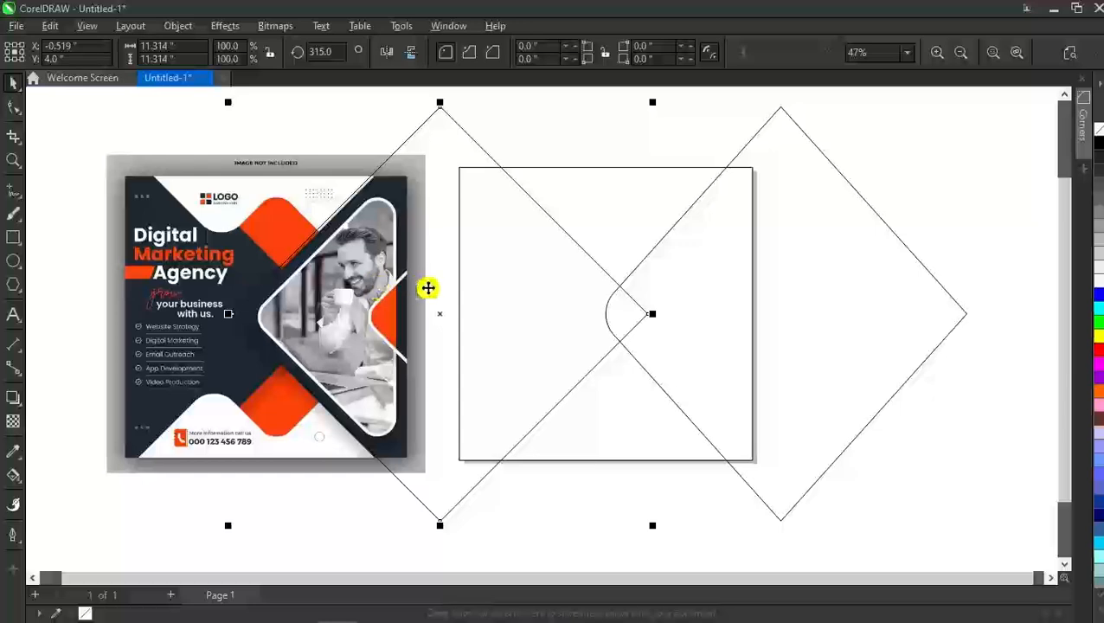
drag(570, 291, 532, 295)
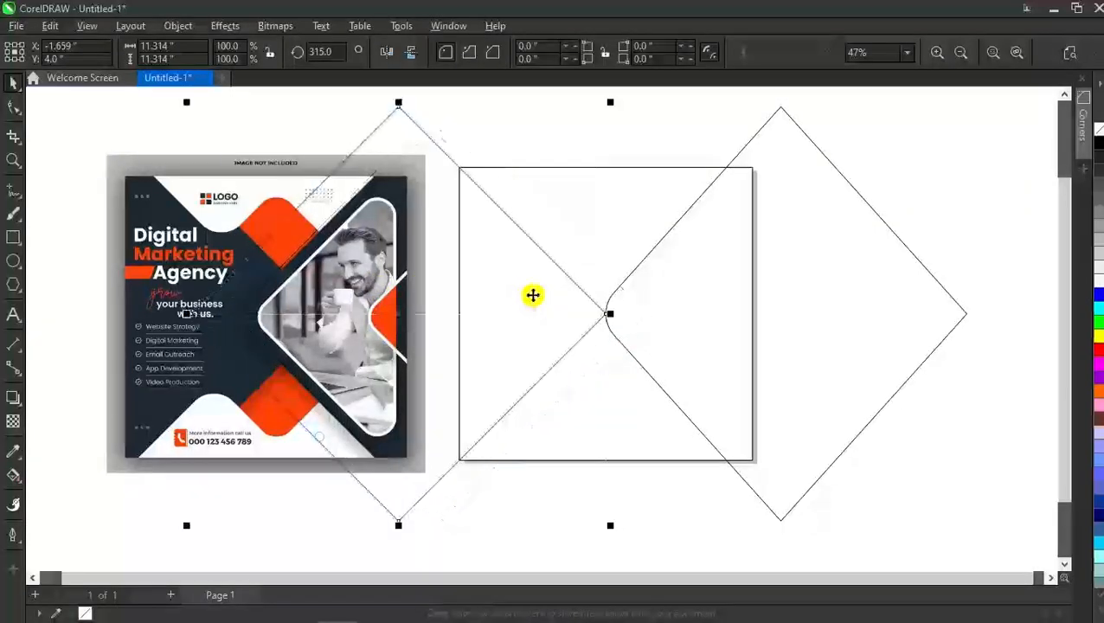
scroll(568, 273, down, 1)
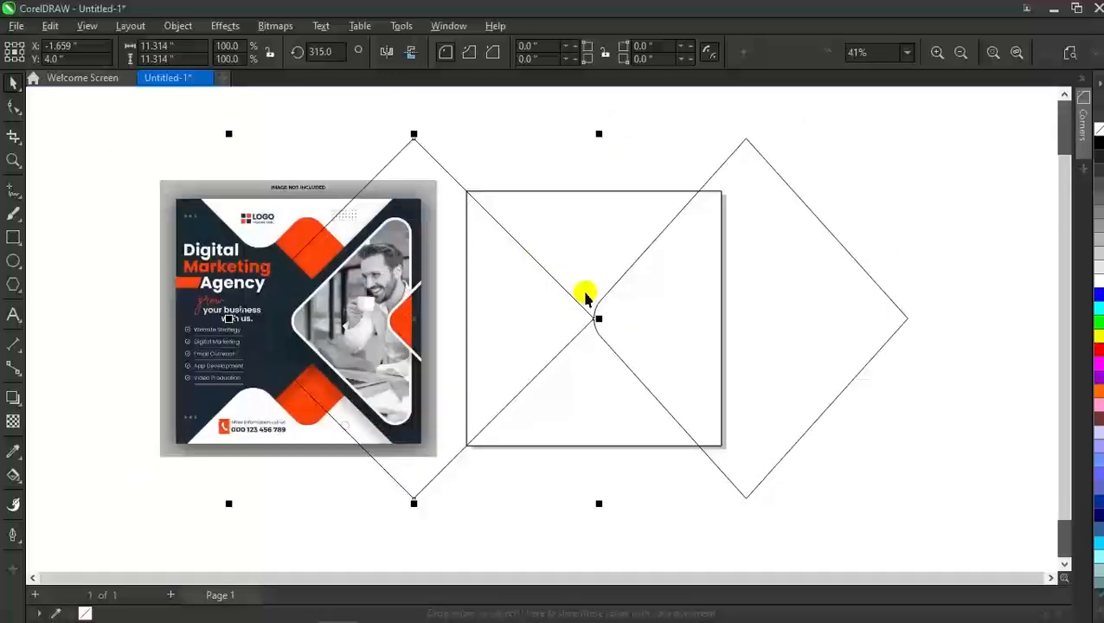
click(603, 121)
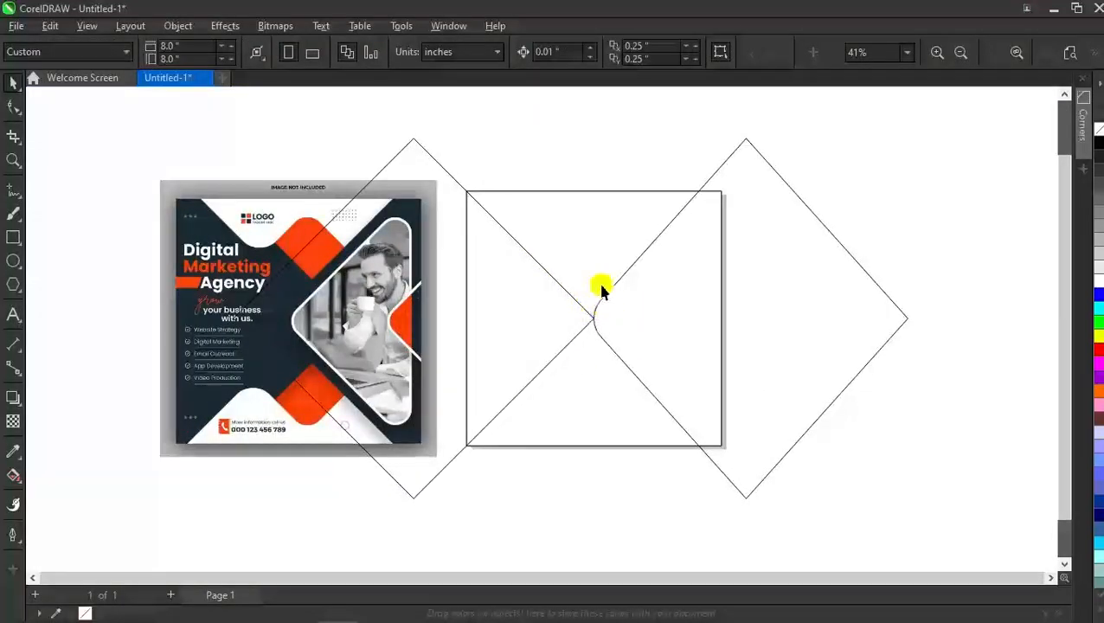
Turn the page-sized square into a front-most central diamond rotated to 315° and scaled to about 6.9 in wide.
click(556, 229)
drag(726, 450, 682, 437)
key(shift+Page_Up)
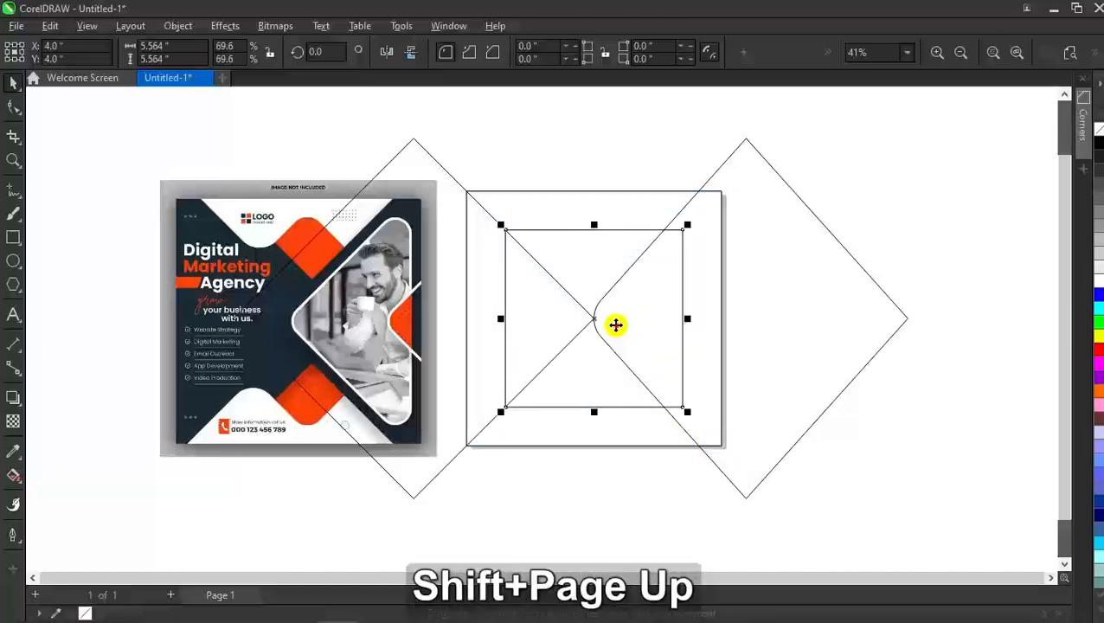
click(615, 324)
drag(699, 226, 715, 318)
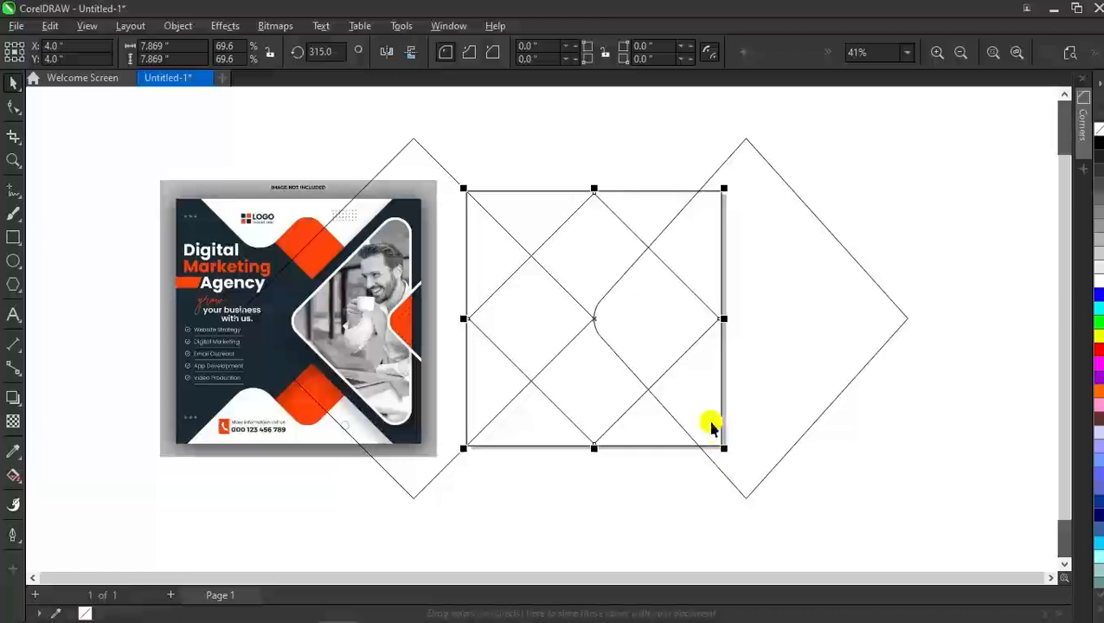
mouse_move(725, 447)
mouse_down()
mouse_move(706, 420)
mouse_move(712, 429)
mouse_up()
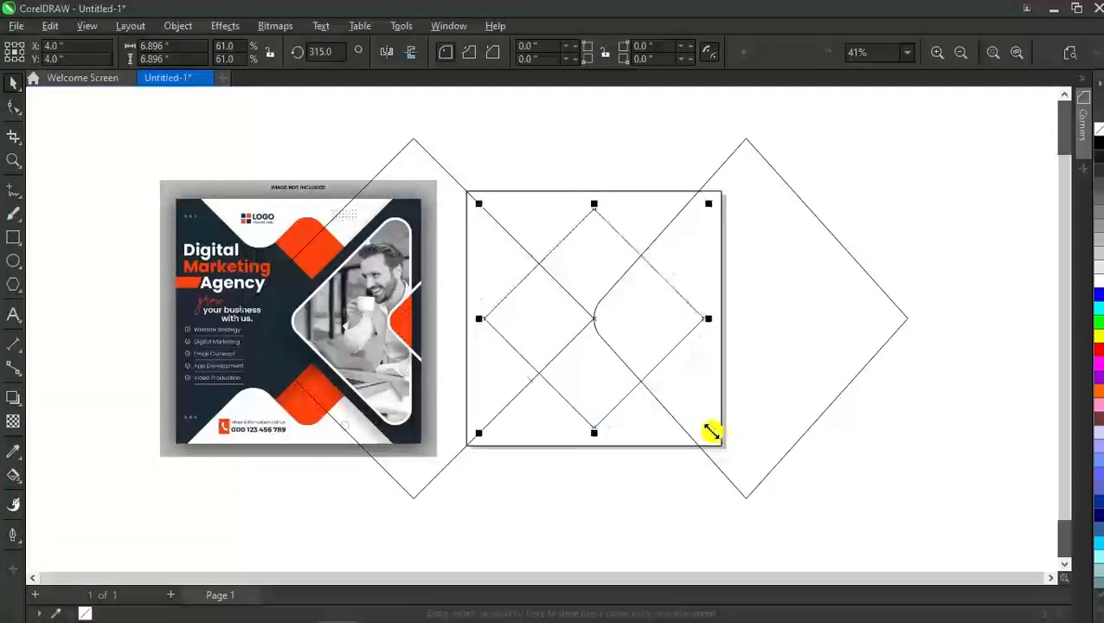
Round the top and bottom corners of the central diamond to about 0.45 in.
click(13, 108)
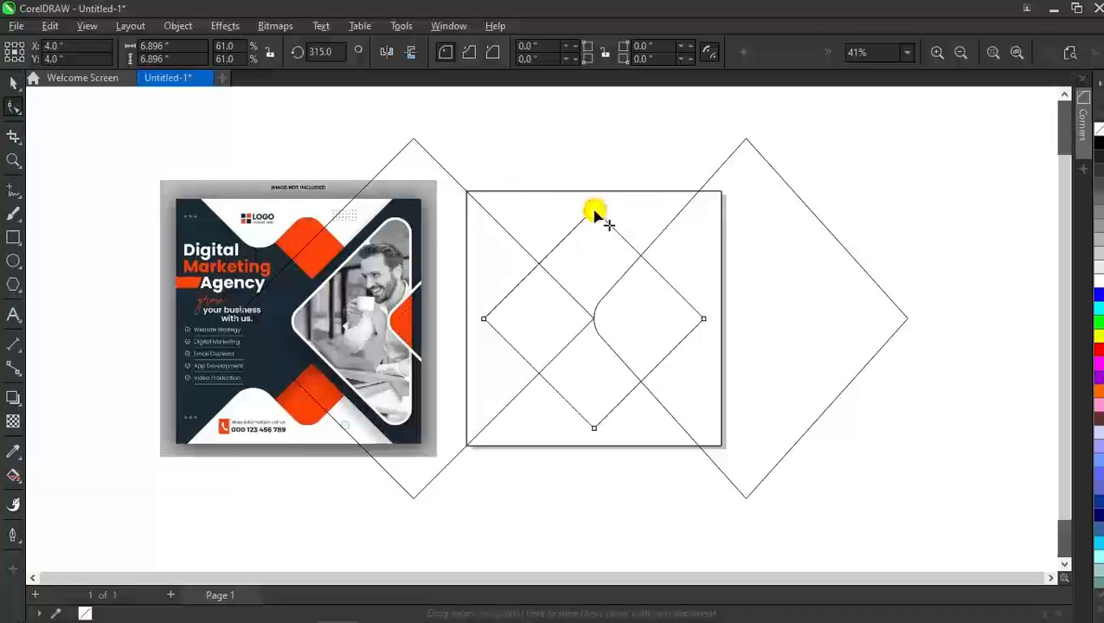
click(593, 210)
shift+click(596, 432)
drag(595, 432, 597, 414)
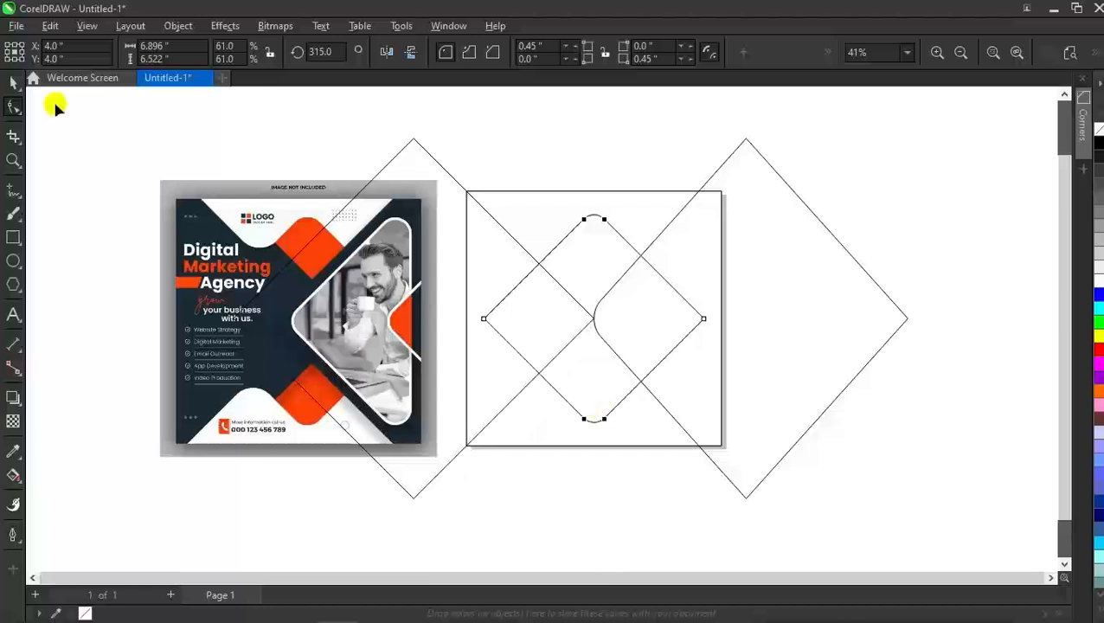
click(8, 81)
click(561, 136)
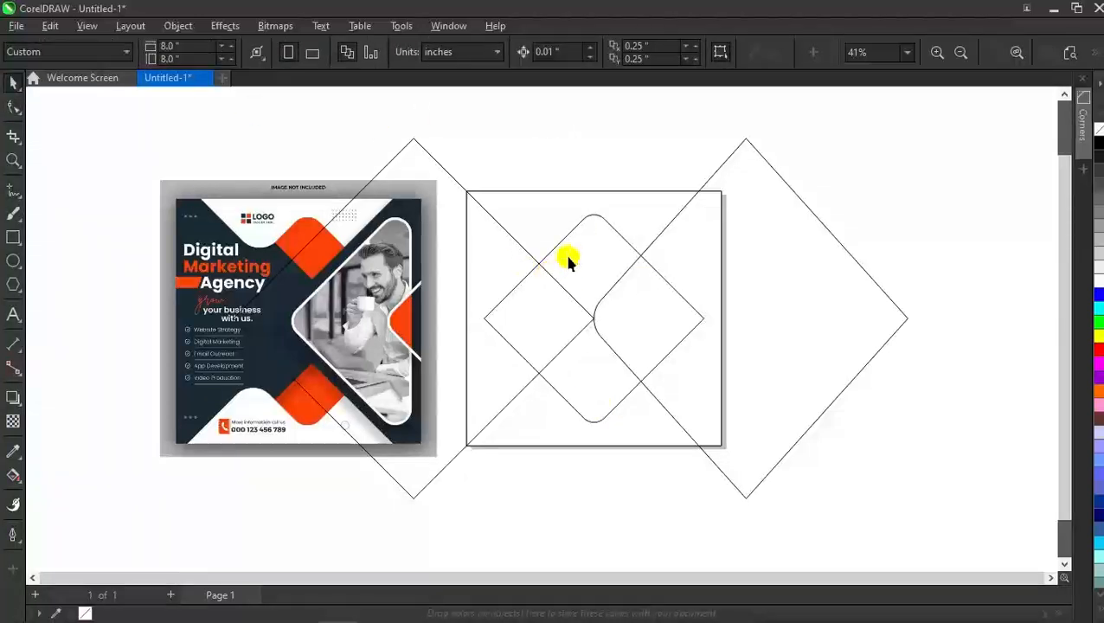
Duplicate the left diamond and shift the copy right so that it is centred on the page's left edge.
click(430, 292)
drag(430, 292, 478, 296)
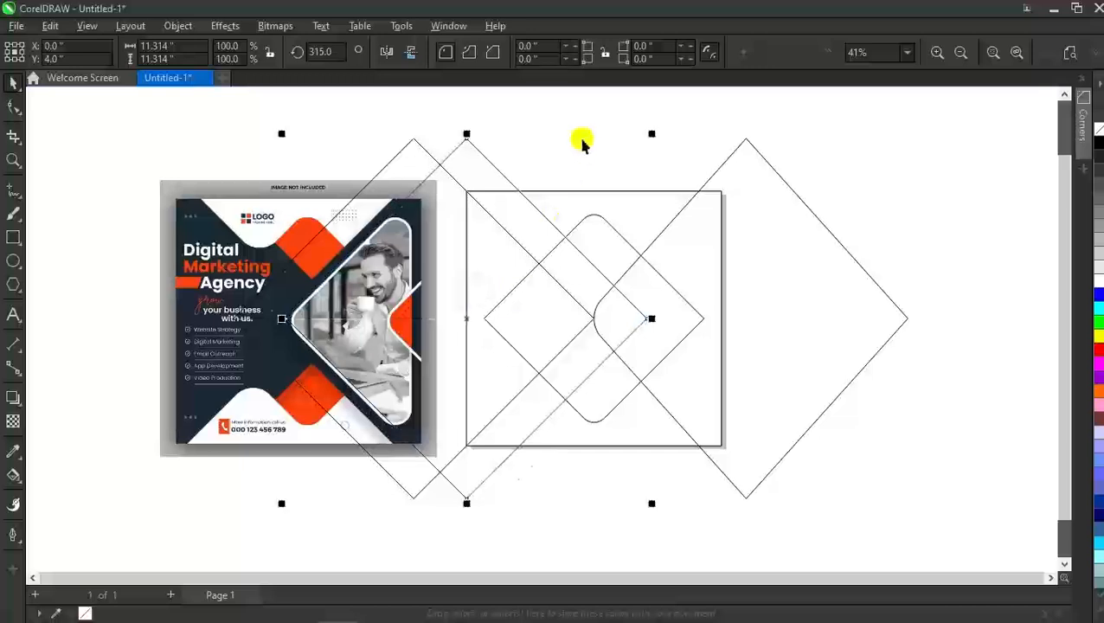
click(547, 234)
Delete the copied diamond's upper-right edge segments outside the central diamond with Virtual Segment Delete.
scroll(562, 246, down, 1)
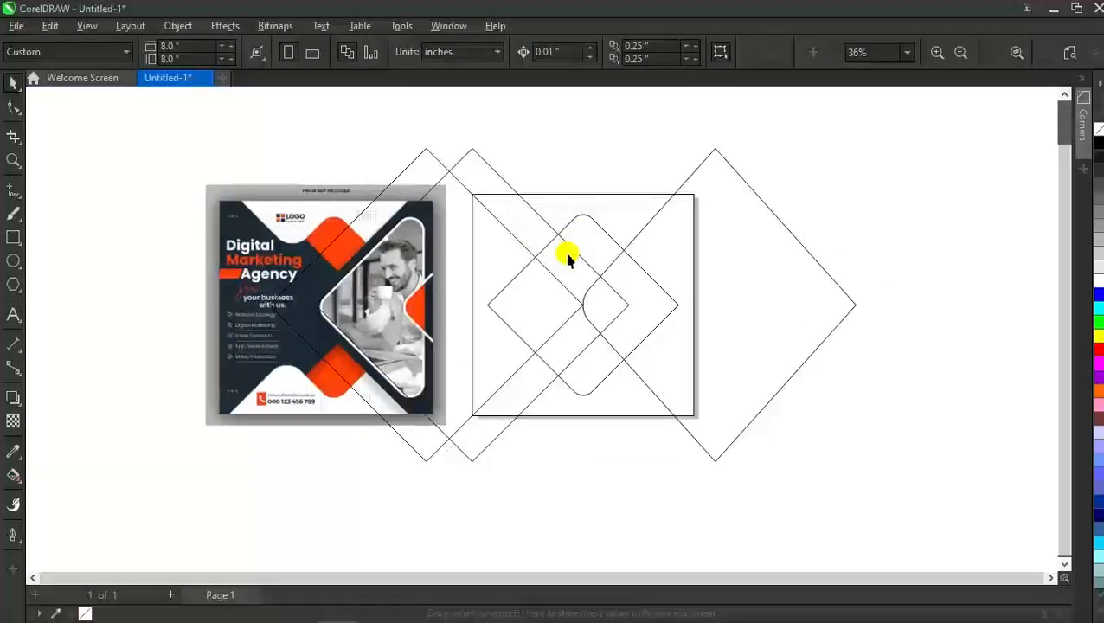
scroll(568, 258, up, 1)
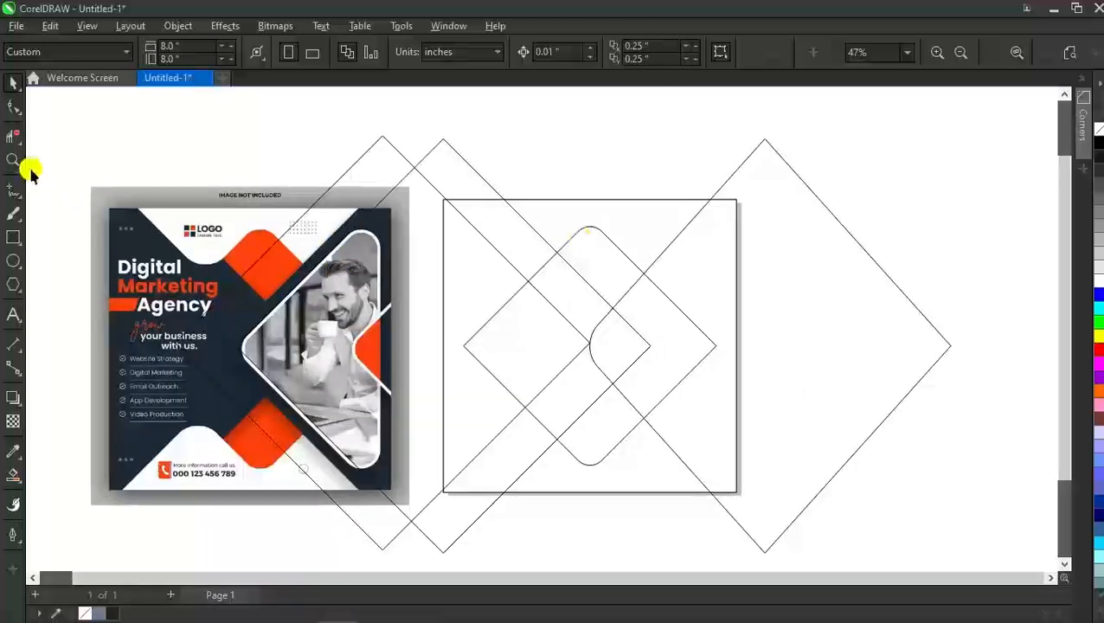
click(523, 216)
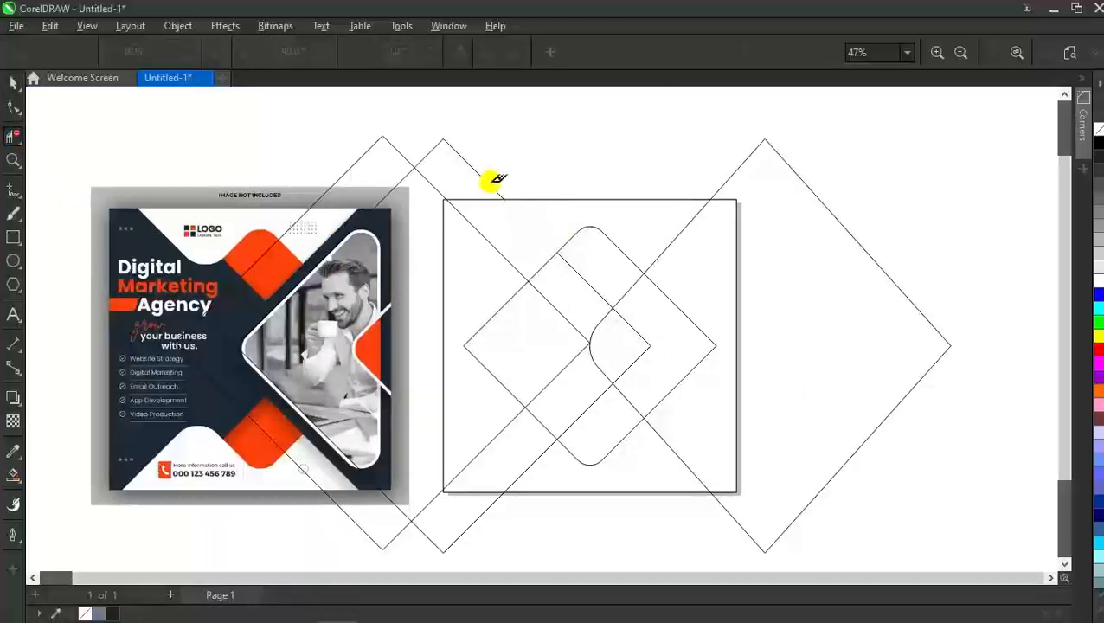
key(space)
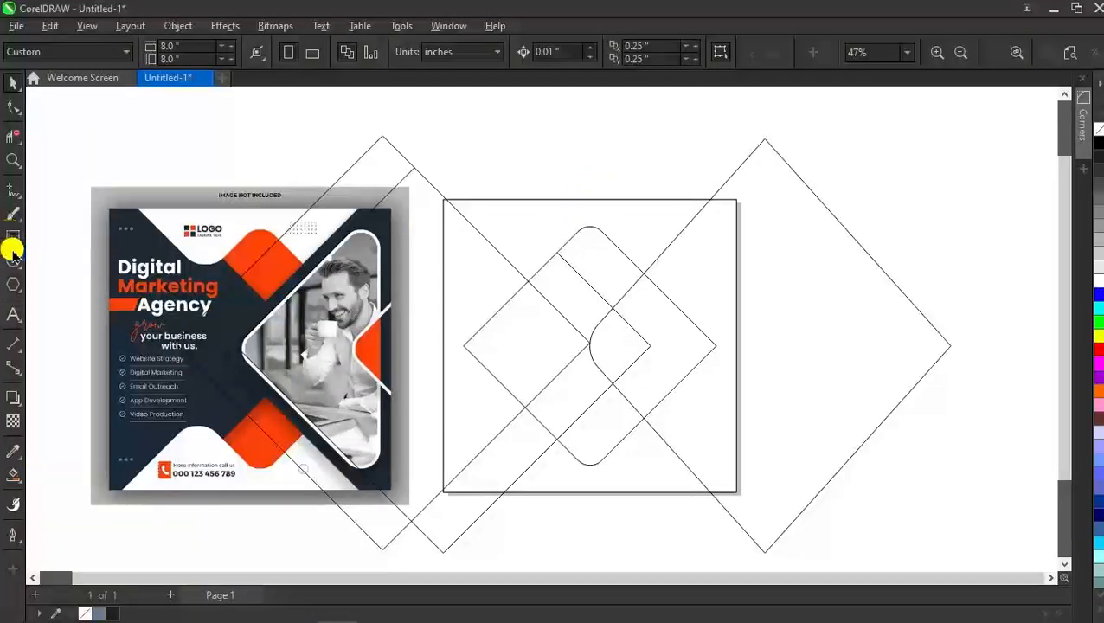
Draw a circle about 1.79 in across near the upper-left edge of the central diamond.
click(13, 257)
drag(527, 279, 529, 212)
key(space)
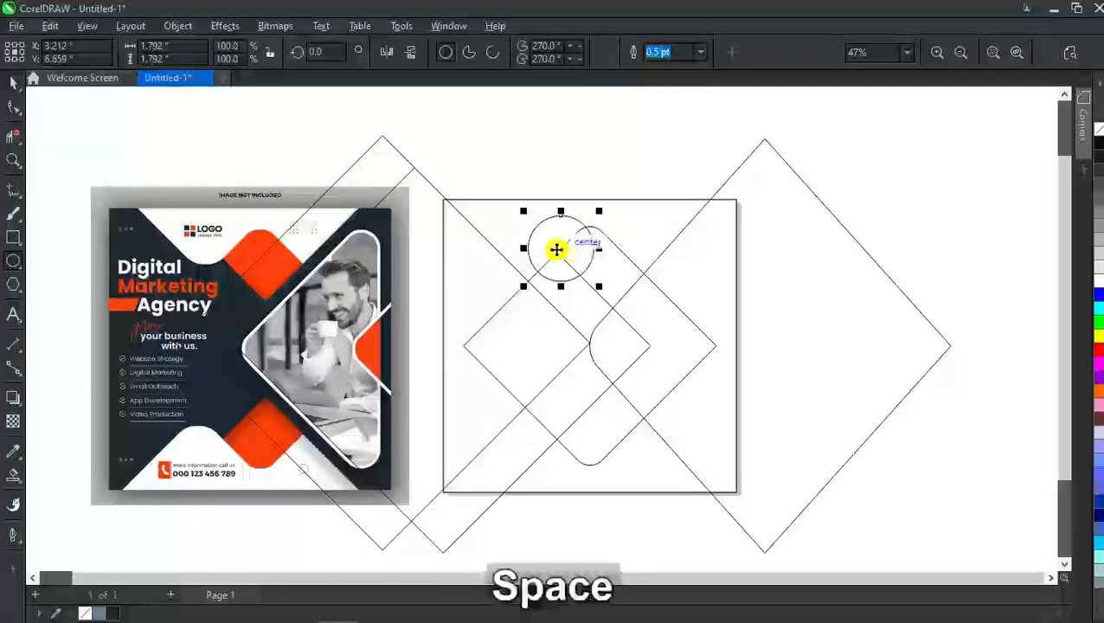
Fit the circle into the upper notch between the left and central diamonds, enlarging it to about 1.875 in across.
drag(561, 283, 566, 175)
scroll(537, 286, up, 3)
drag(639, 117, 647, 162)
scroll(565, 228, down, 1)
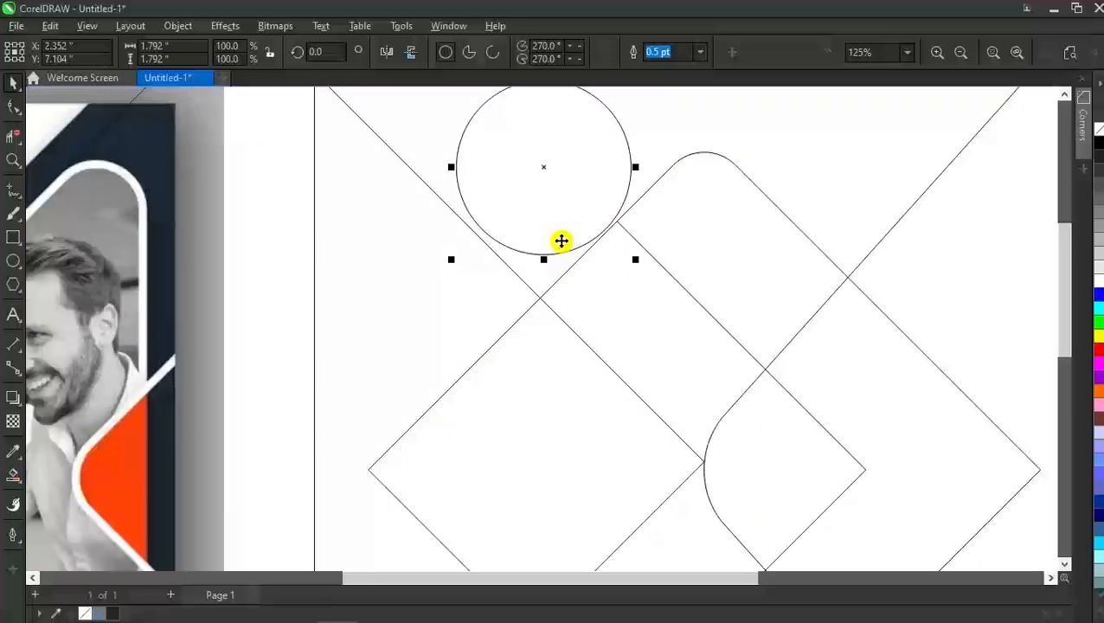
scroll(563, 234, up, 1)
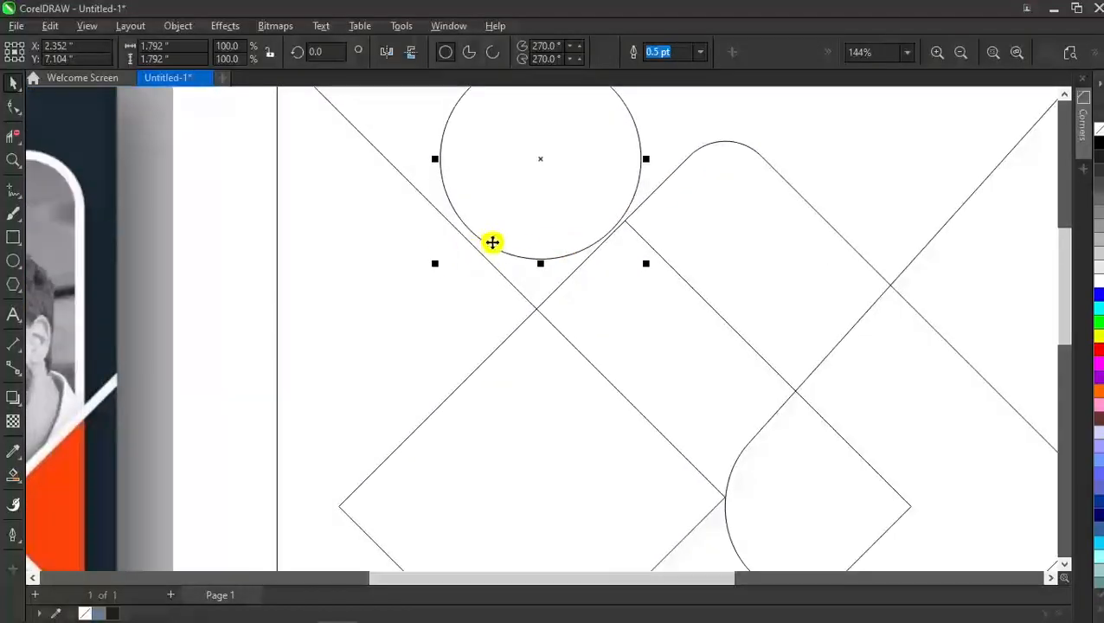
drag(431, 261, 409, 272)
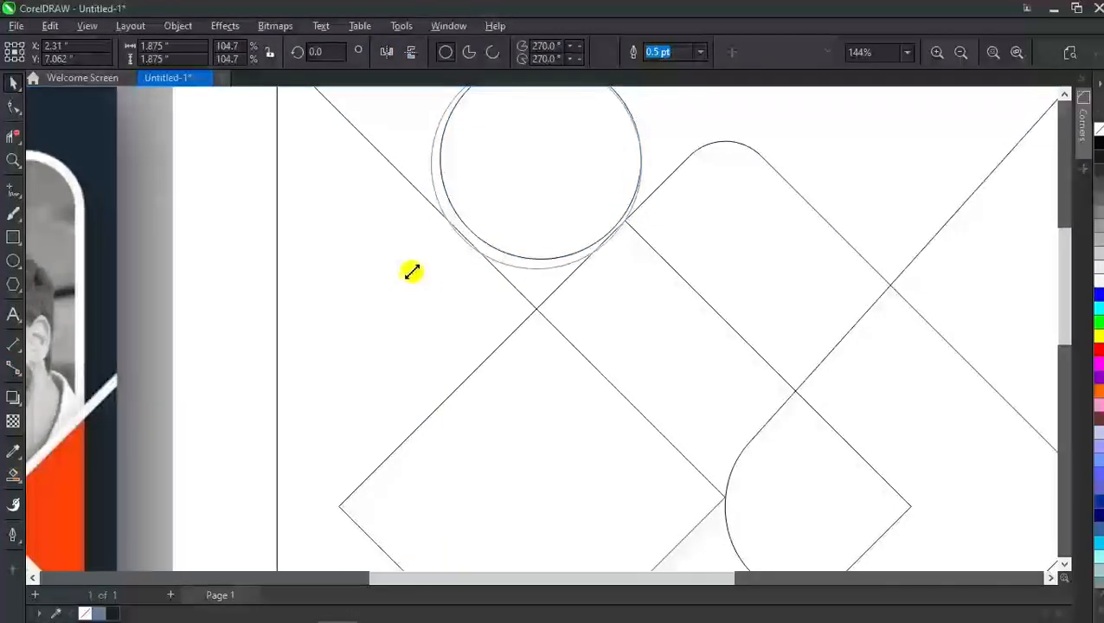
scroll(467, 272, down, 4)
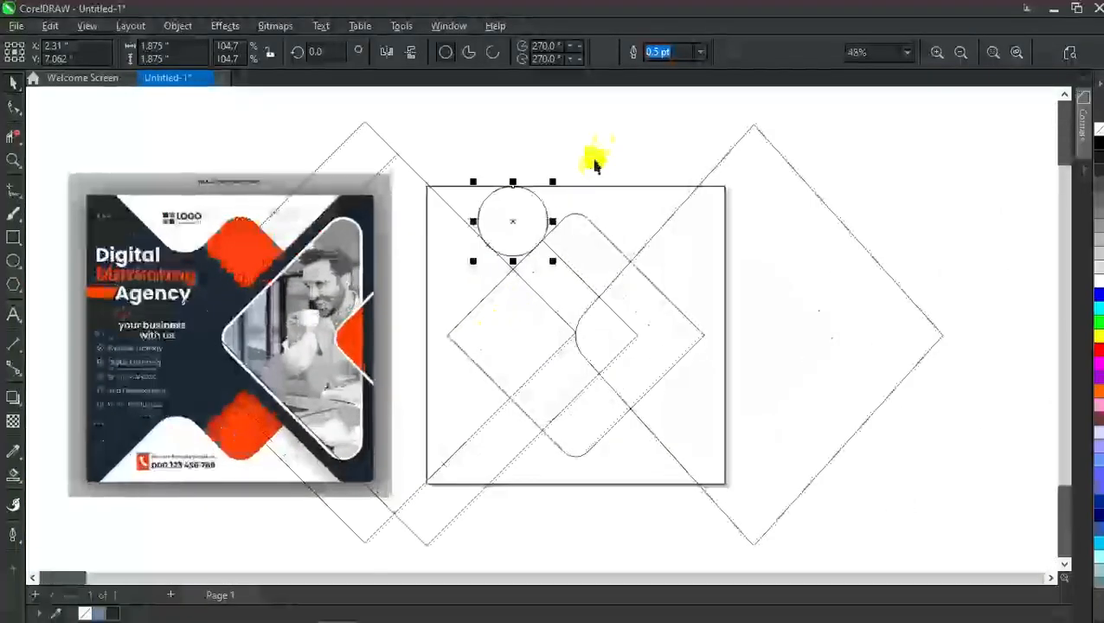
scroll(525, 231, up, 3)
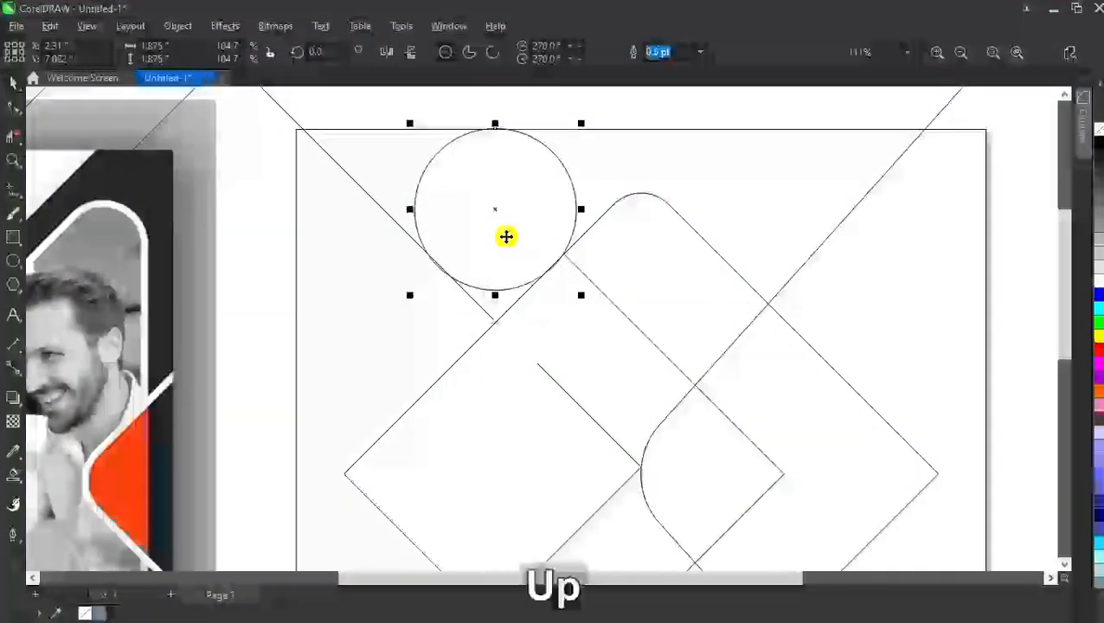
scroll(571, 199, down, 3)
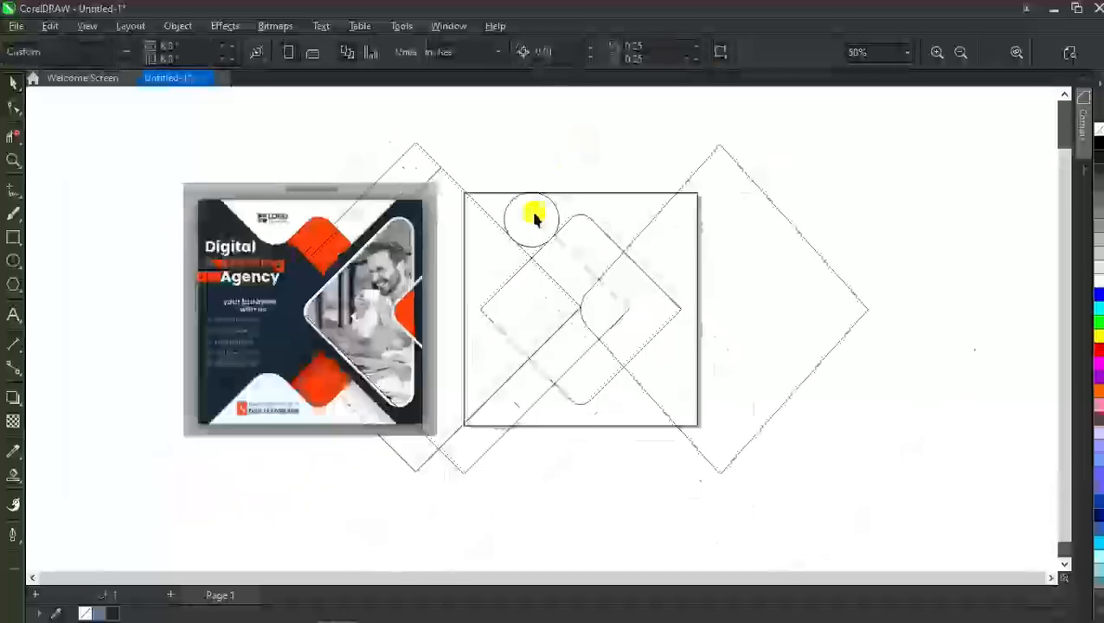
Create a filled shape from the small gap beneath the circle with Smart Fill.
scroll(535, 219, up, 1)
click(13, 504)
scroll(509, 212, up, 1)
click(533, 252)
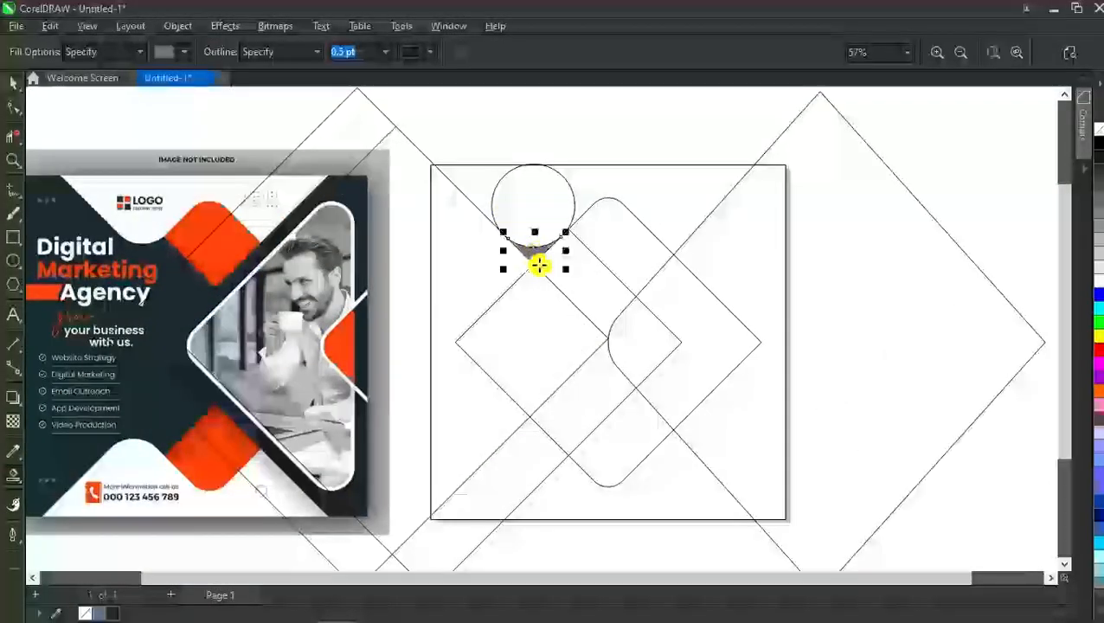
scroll(537, 262, down, 1)
key(space)
click(612, 133)
scroll(546, 252, down, 2)
scroll(567, 275, up, 2)
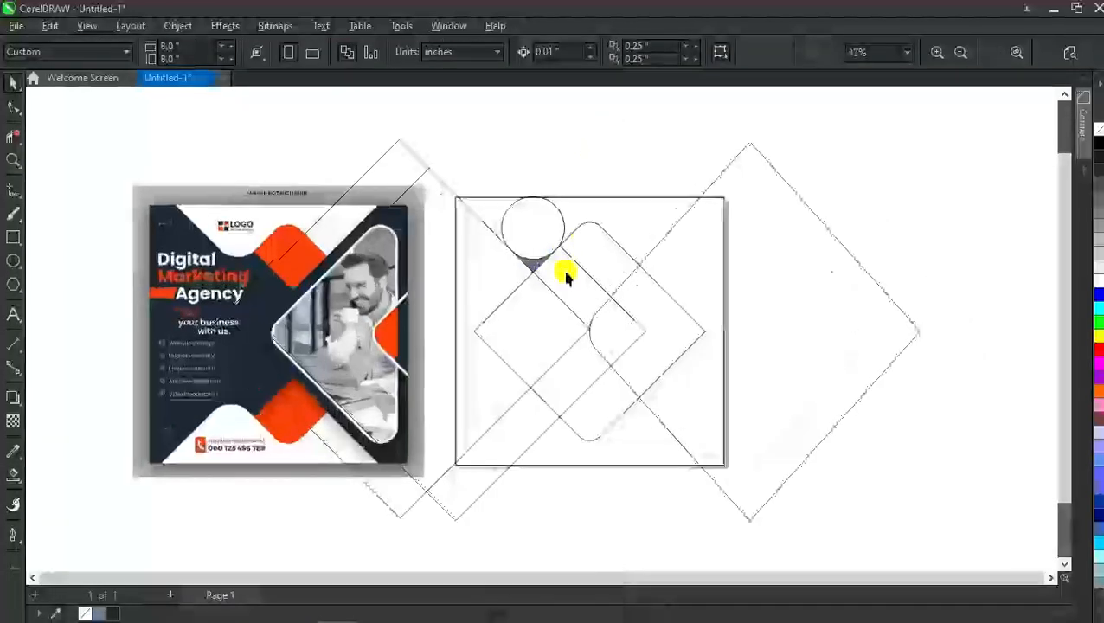
Smart Fill the left part of the central diamond and the triangular area along the page's left edge with slate blue.
key(space)
key(ctrl+z)
click(563, 383)
click(471, 320)
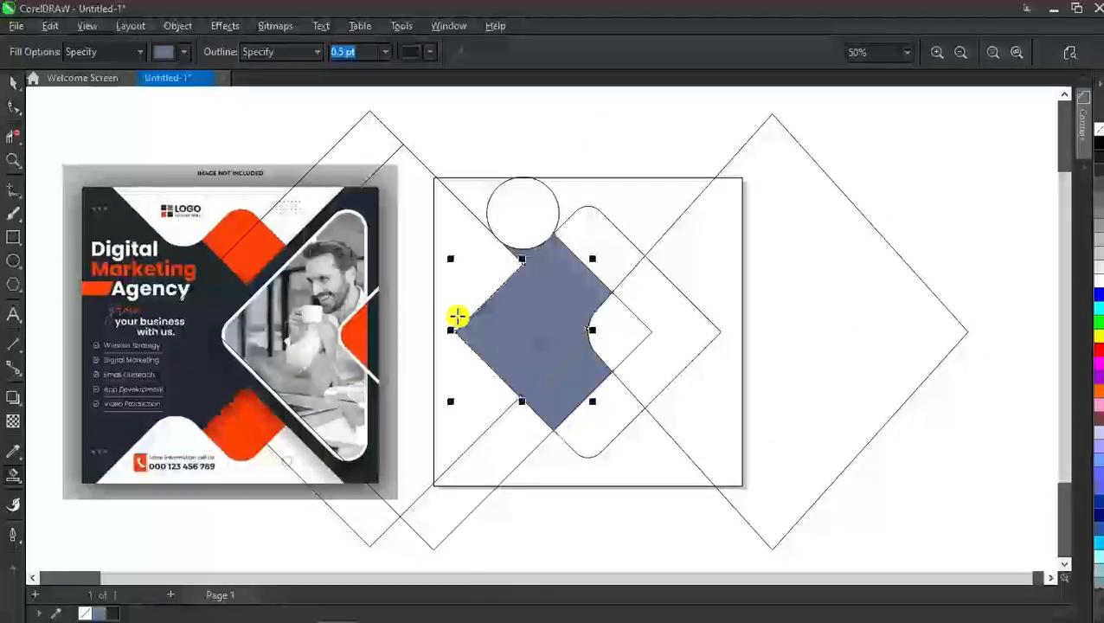
click(508, 308)
scroll(510, 308, down, 1)
key(space)
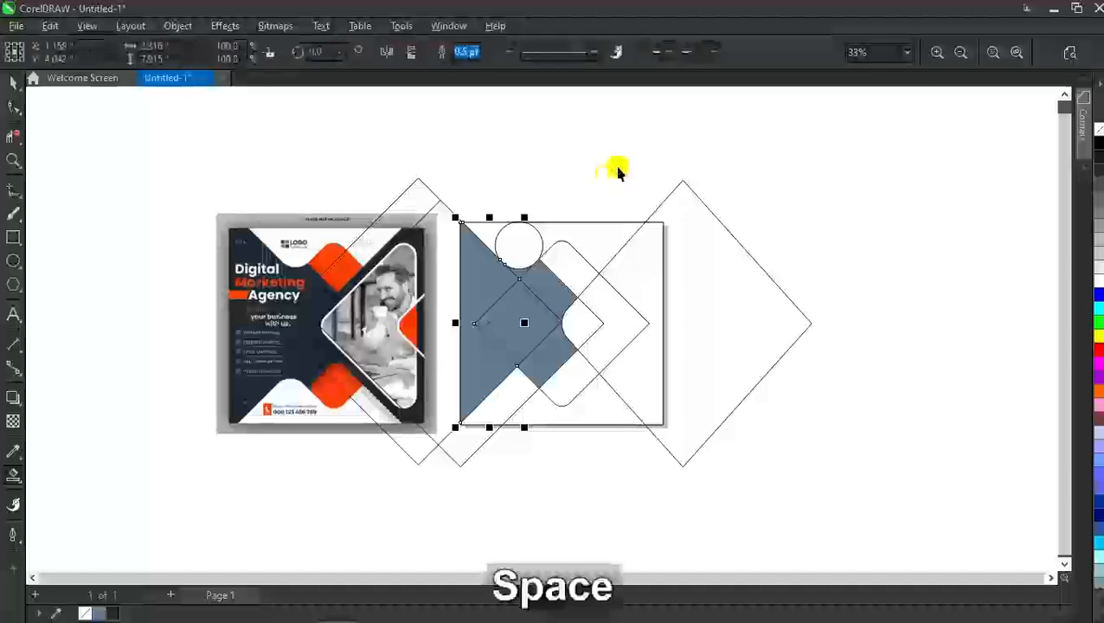
click(616, 168)
Place a vertically mirrored copy of the curved gap piece in the matching lower notch of the blue shape.
scroll(520, 285, up, 2)
drag(524, 260, 514, 424)
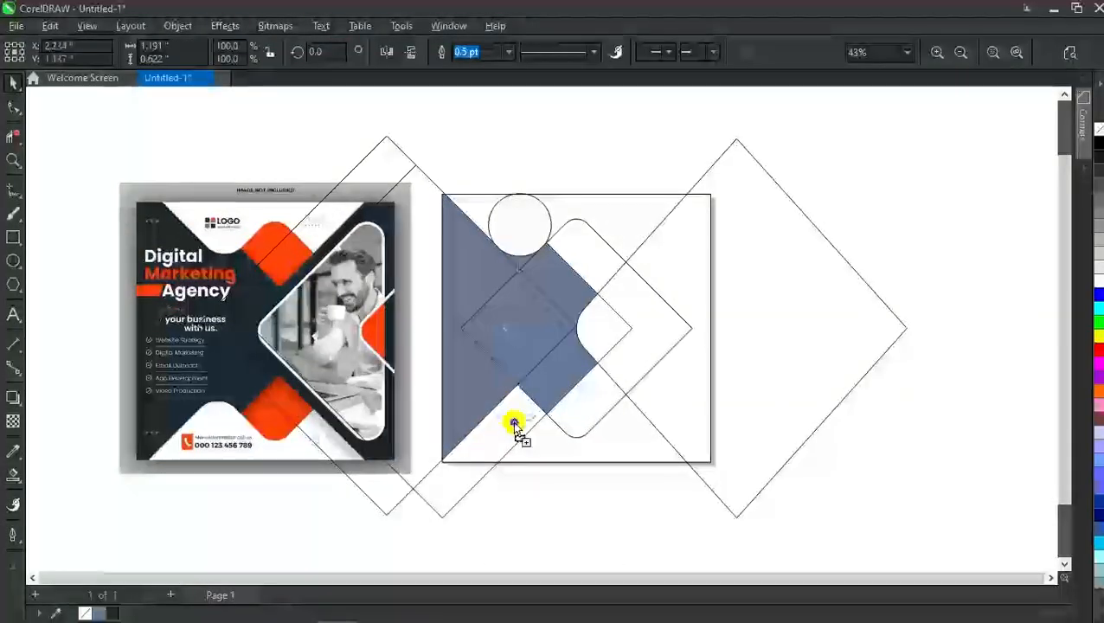
scroll(514, 425, up, 1)
click(411, 52)
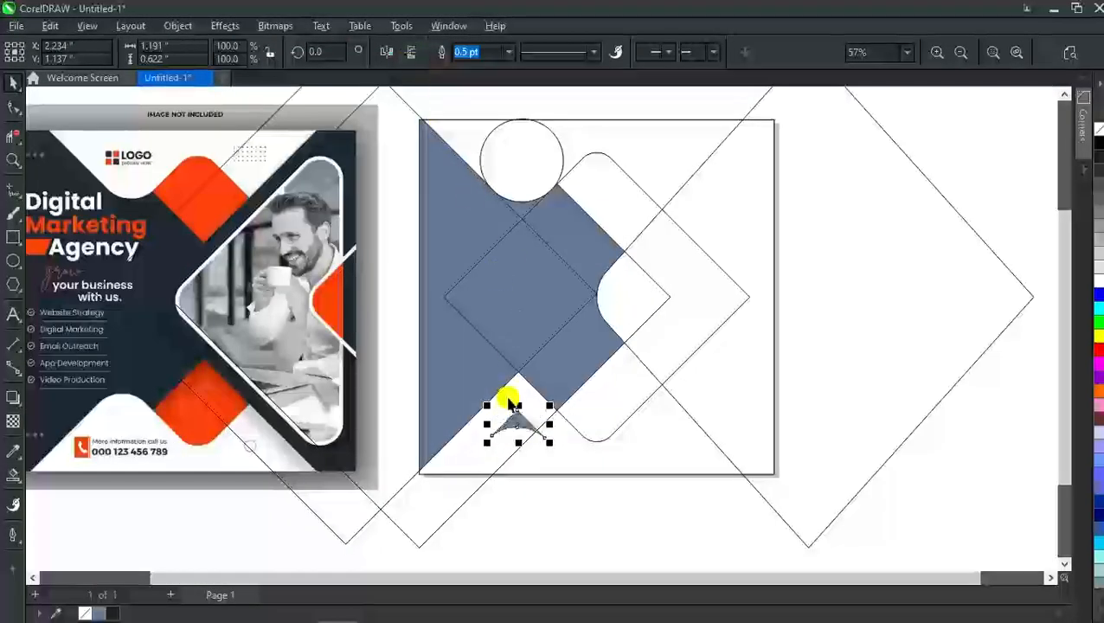
scroll(532, 406, up, 3)
drag(524, 402, 523, 315)
Delete the construction circle above the blue shape's upper notch.
scroll(519, 356, down, 3)
click(547, 207)
key(Delete)
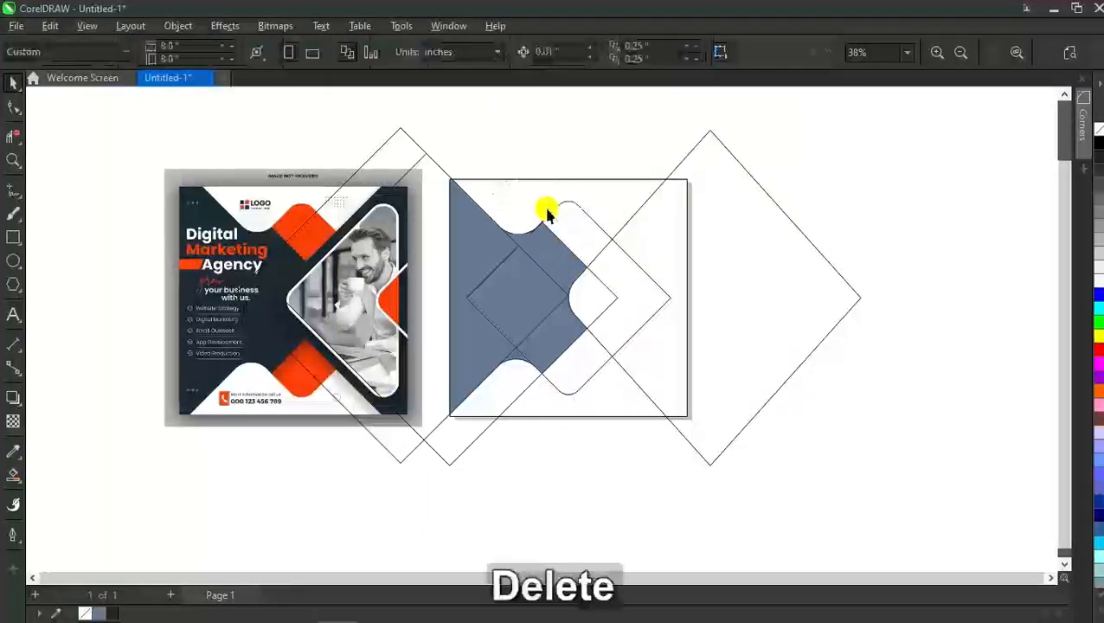
Smart Fill the rounded upper and lower ends of the central diamond with slate blue.
click(13, 451)
click(522, 249)
click(12, 474)
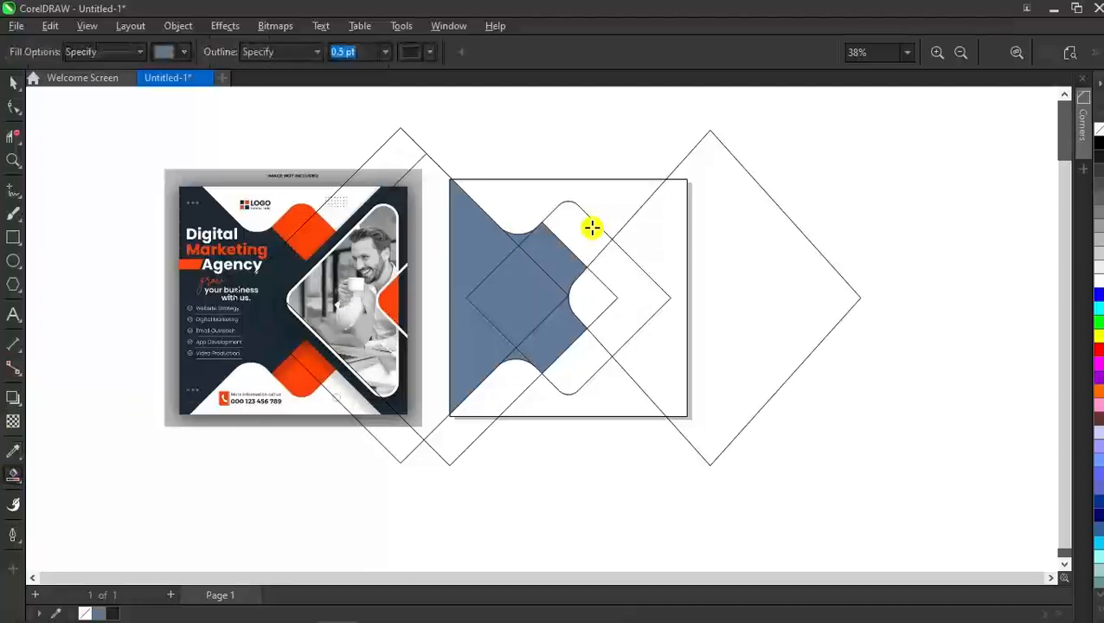
click(586, 232)
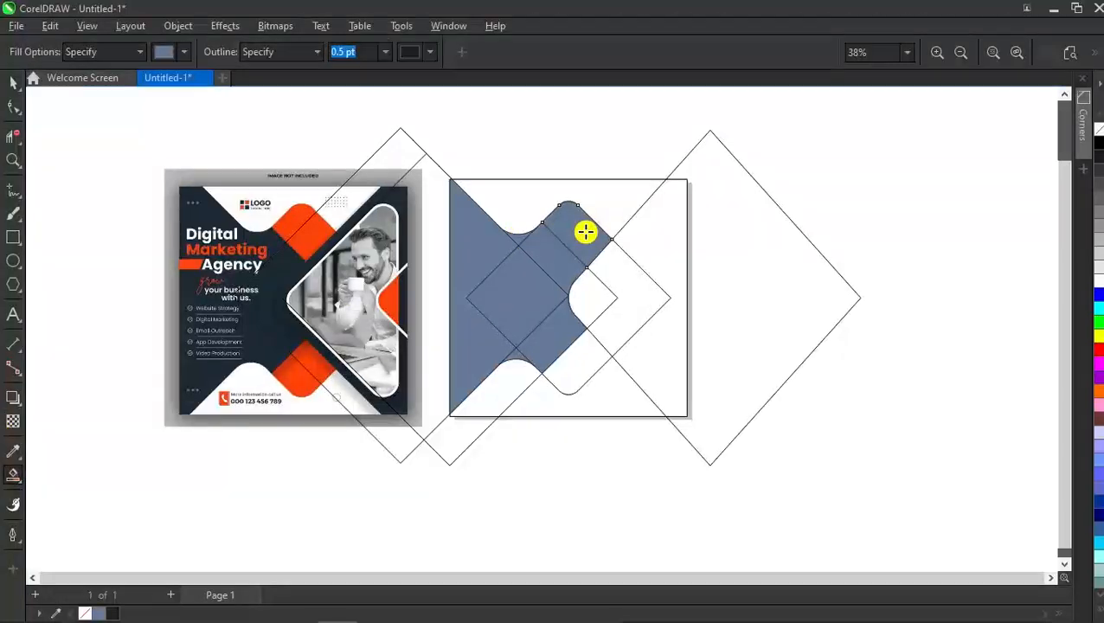
click(586, 360)
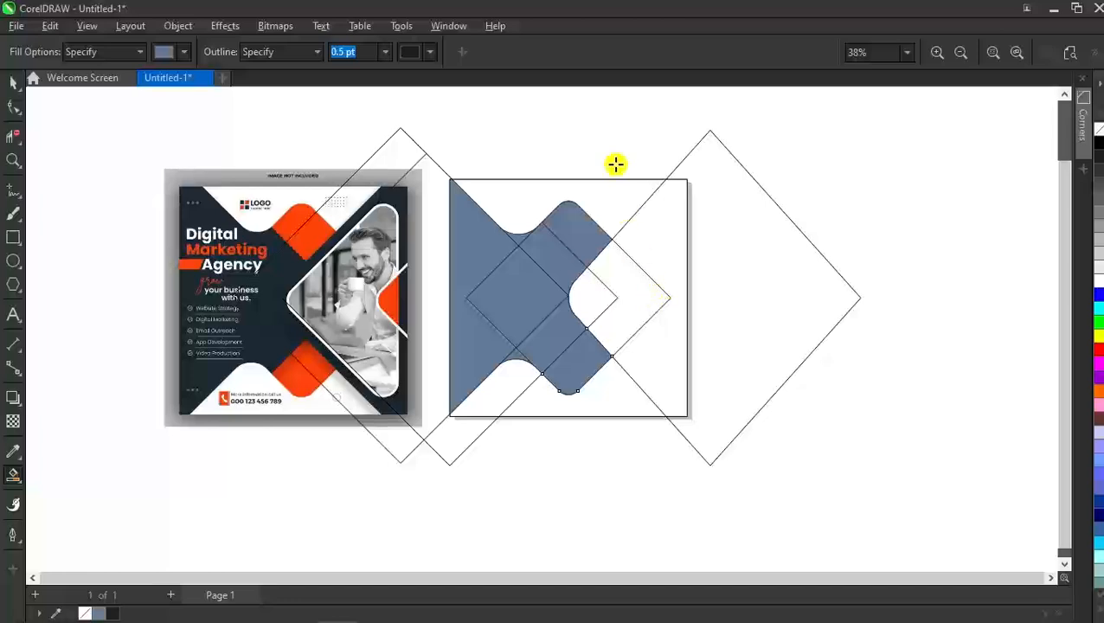
Weld the left triangular fill to its neighbouring central piece, and weld the upper notch's curved gap piece to the remaining central fill.
key(space)
shift+click(471, 218)
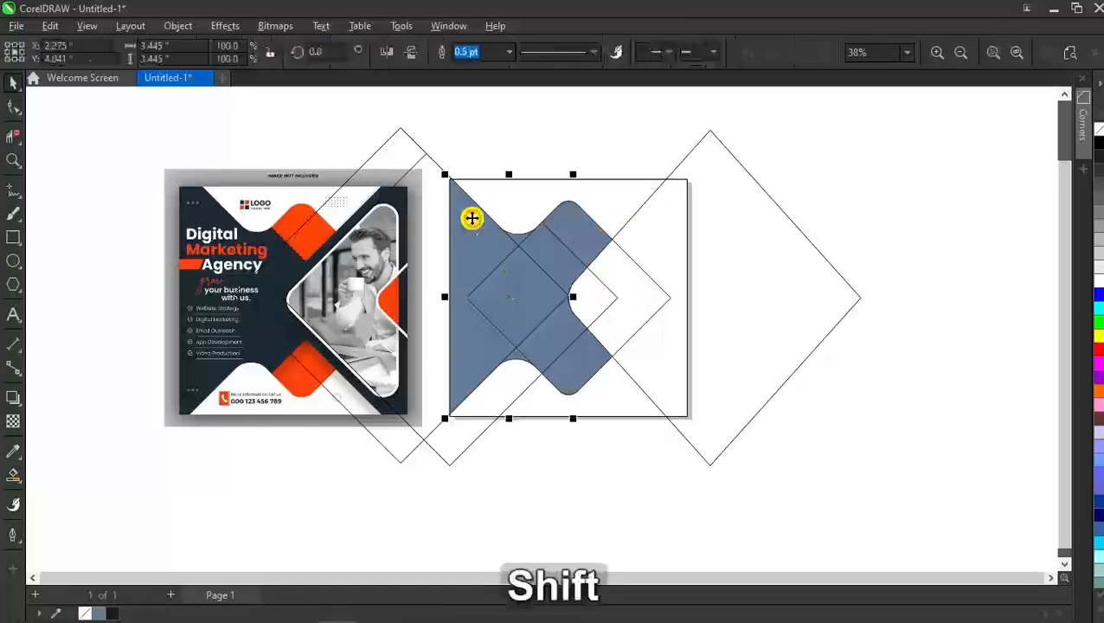
click(478, 53)
click(514, 112)
click(517, 236)
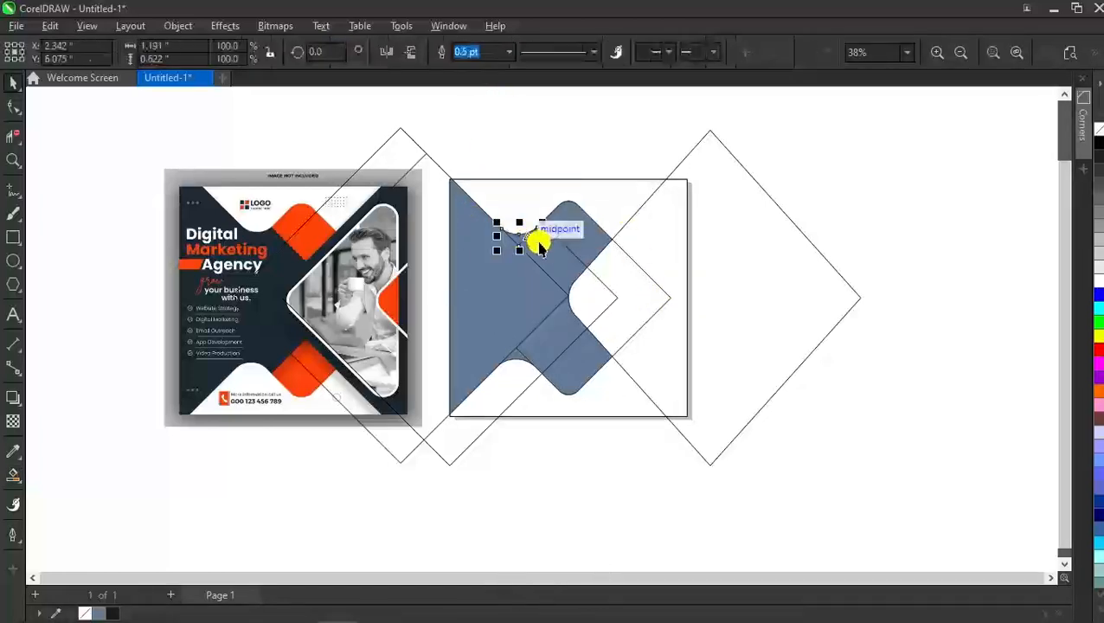
shift+click(552, 252)
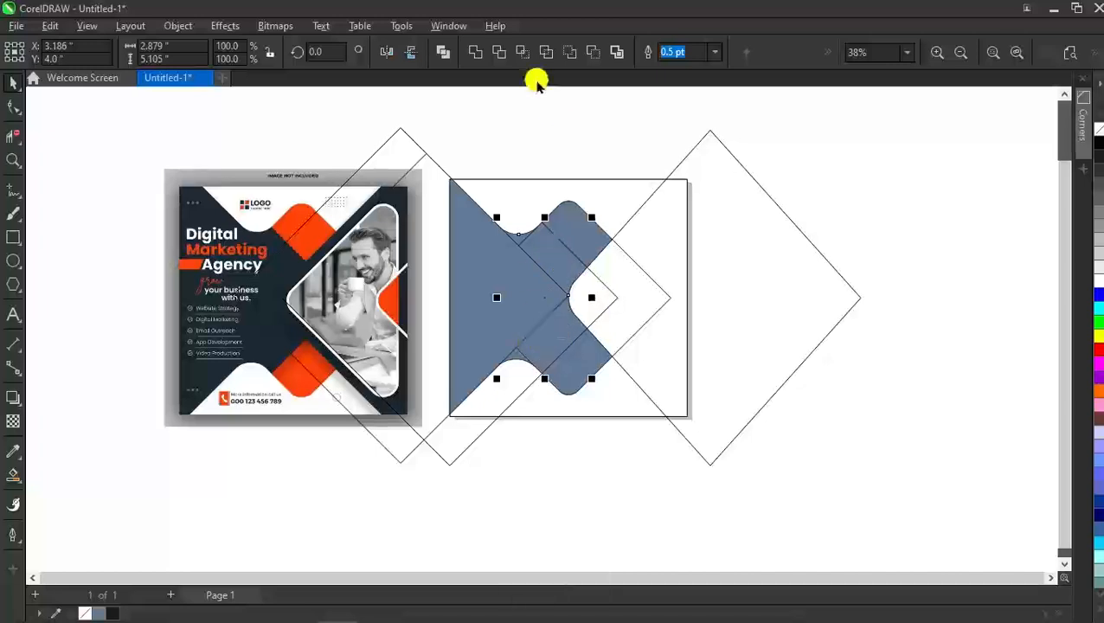
click(475, 52)
click(584, 113)
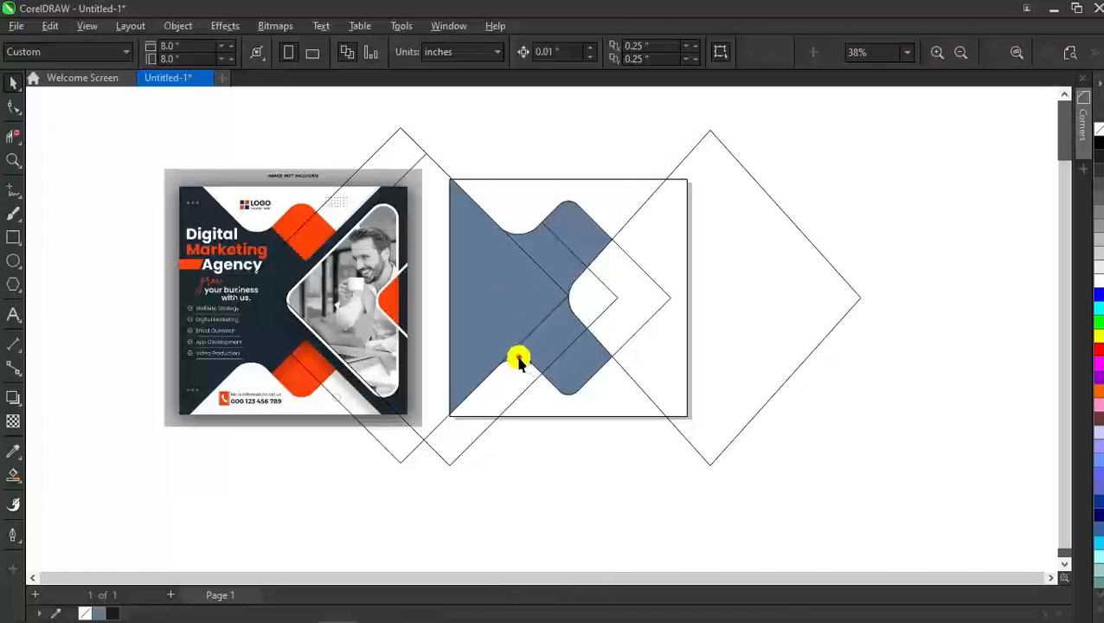
Weld the lower notch's curved gap piece and the remaining central fill into the large left shape.
click(518, 361)
shift+click(485, 278)
click(475, 52)
click(587, 138)
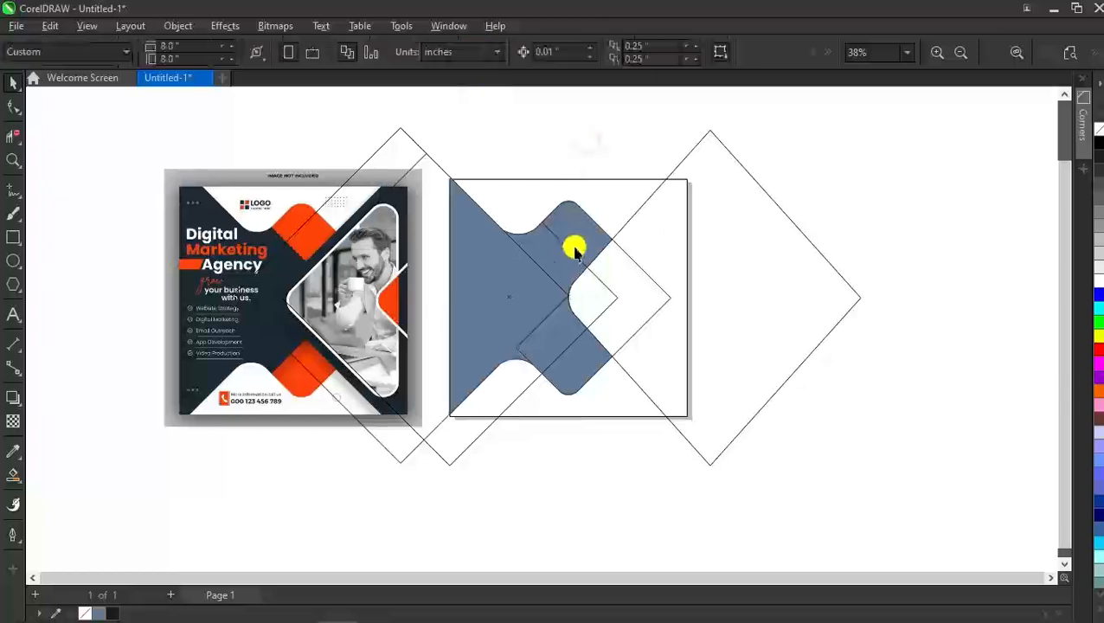
click(575, 251)
shift+click(503, 264)
click(480, 52)
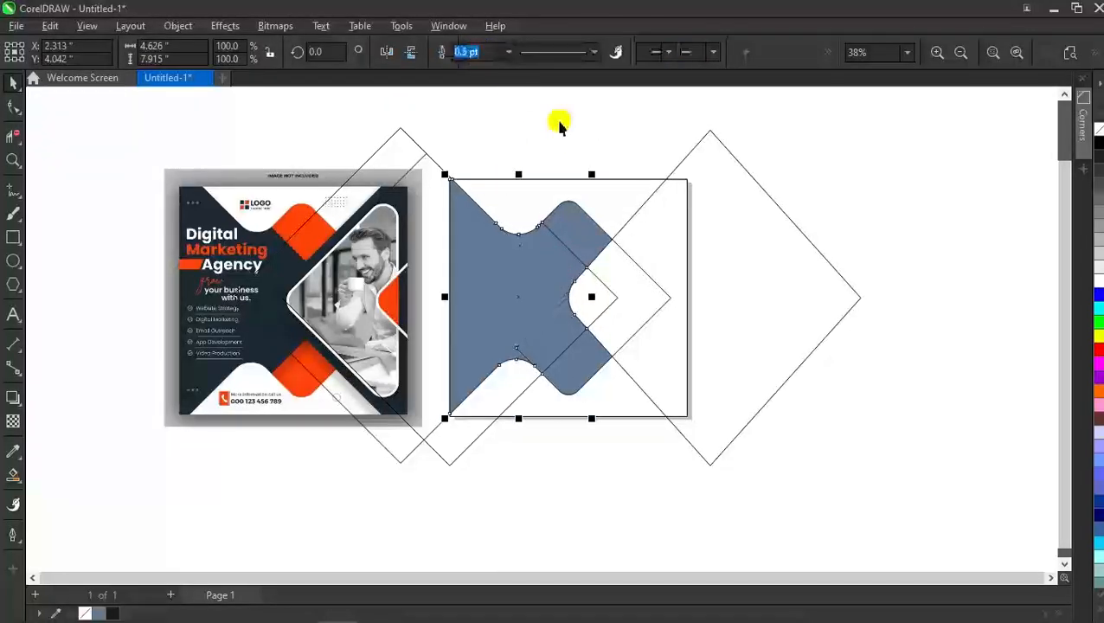
click(559, 127)
Delete the two construction diamonds whose outlines cross the centre of the page.
drag(604, 300, 461, 216)
key(Delete)
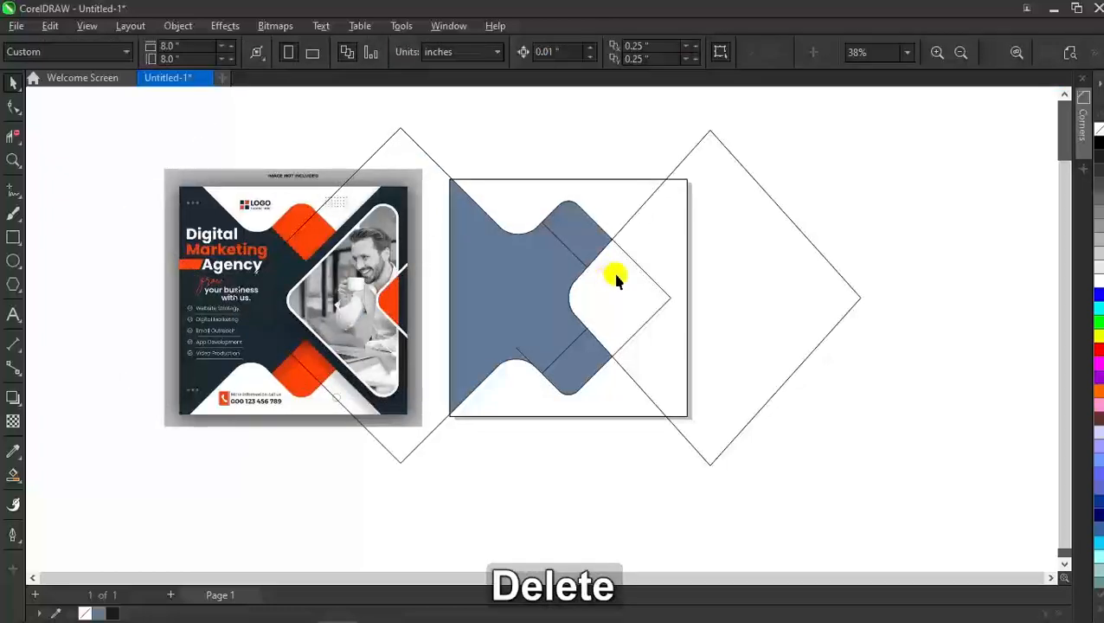
click(697, 281)
key(Delete)
Sample the orange from the reference image and apply it to both rounded diamond ends.
click(586, 229)
click(15, 454)
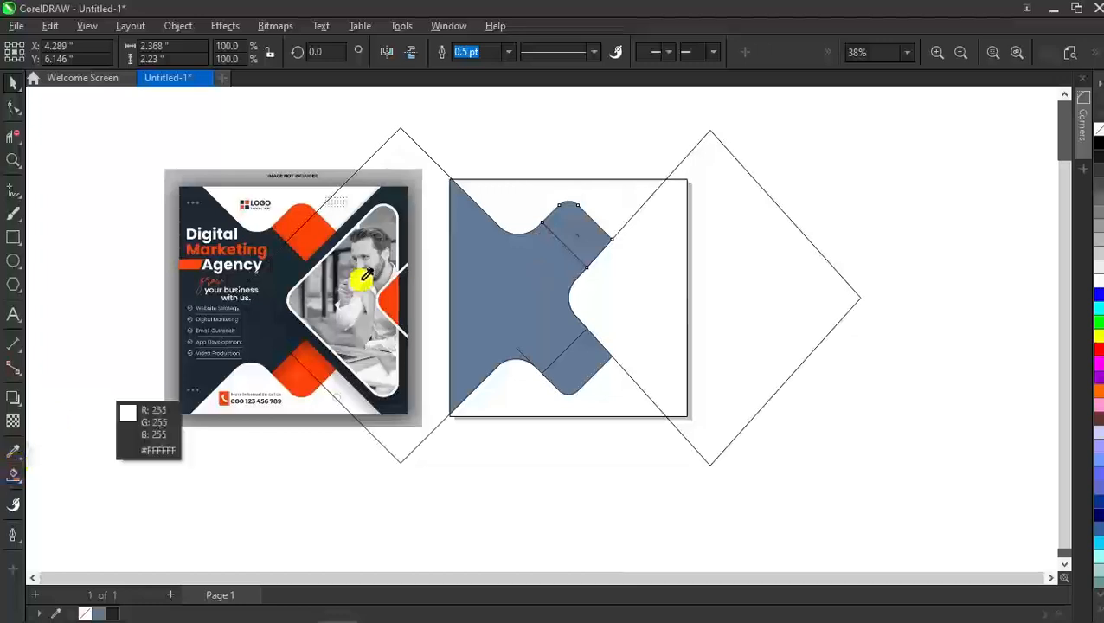
click(318, 223)
click(588, 336)
key(space)
Sample the dark navy from the reference image's background and apply it to the large left shape.
key(space)
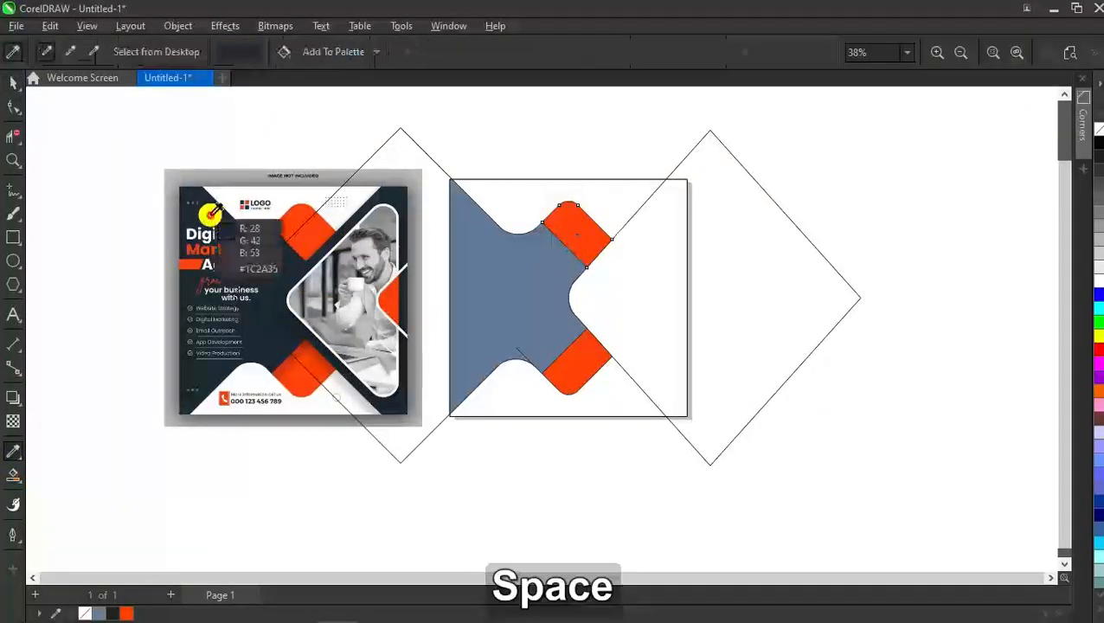
click(211, 212)
click(488, 295)
scroll(488, 307, down, 1)
key(space)
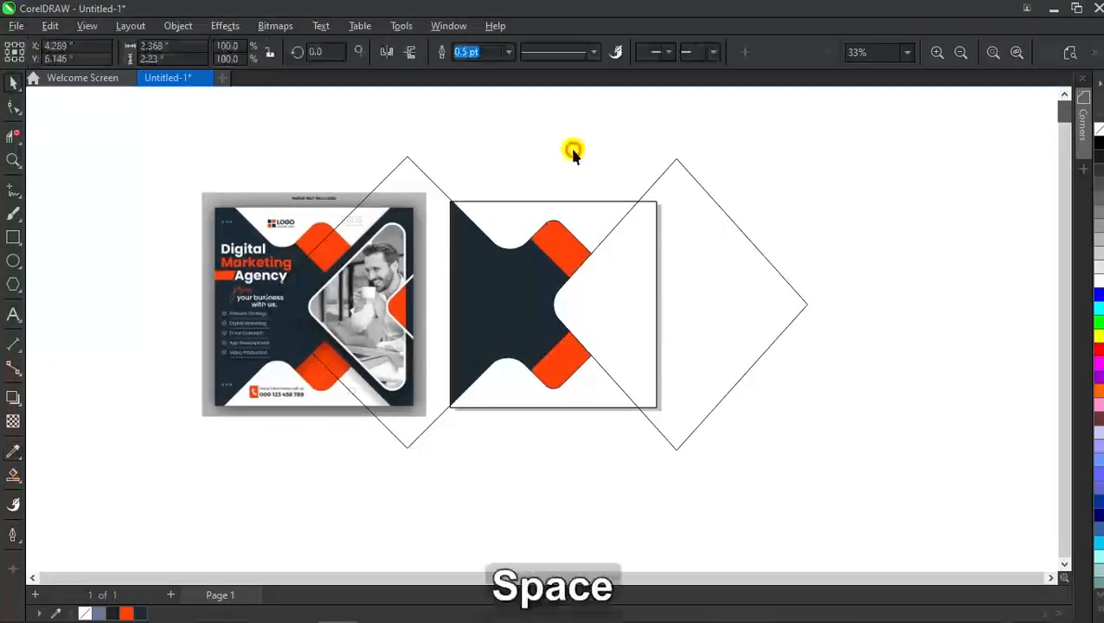
click(745, 239)
click(812, 201)
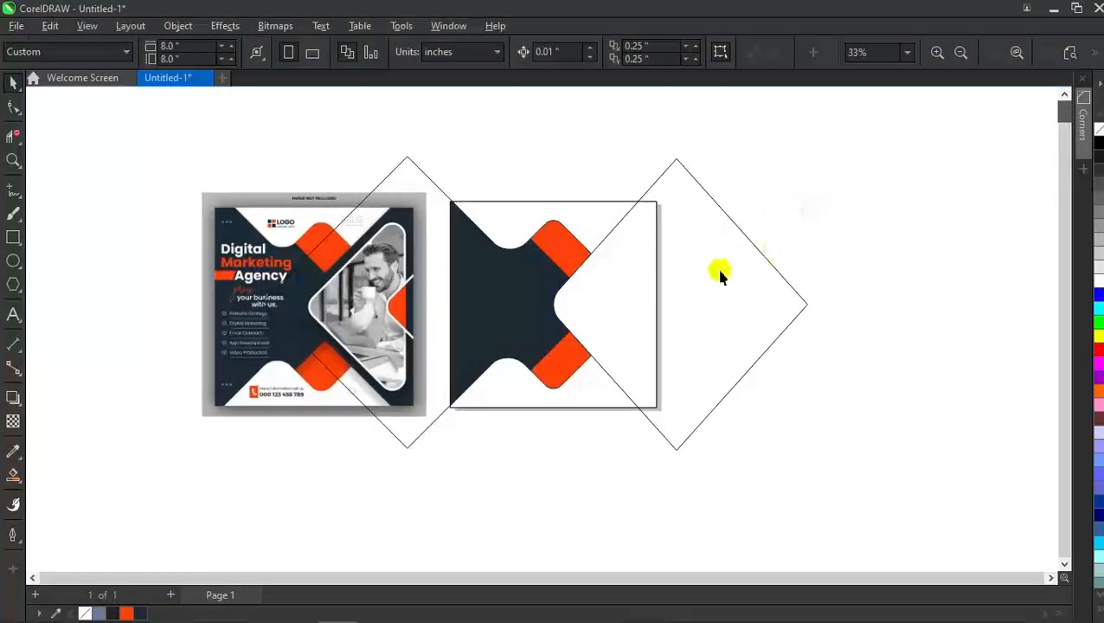
Draw a three-sided polygon about 2.1 × 1.8 inches in the page's white right area and rotate it to point left.
scroll(597, 312, up, 2)
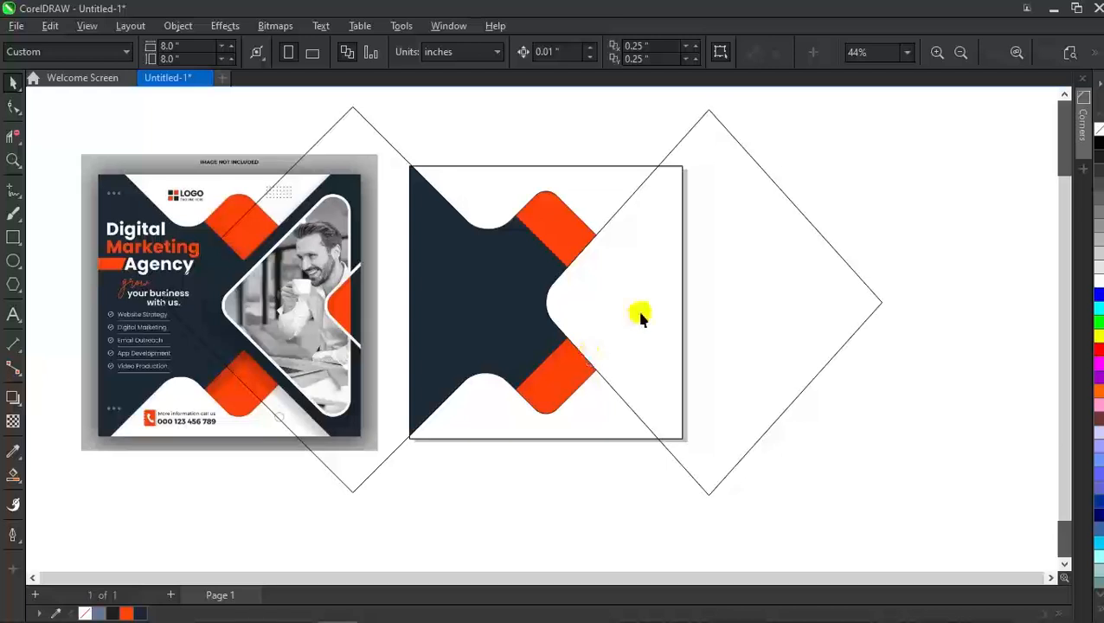
click(23, 291)
click(68, 285)
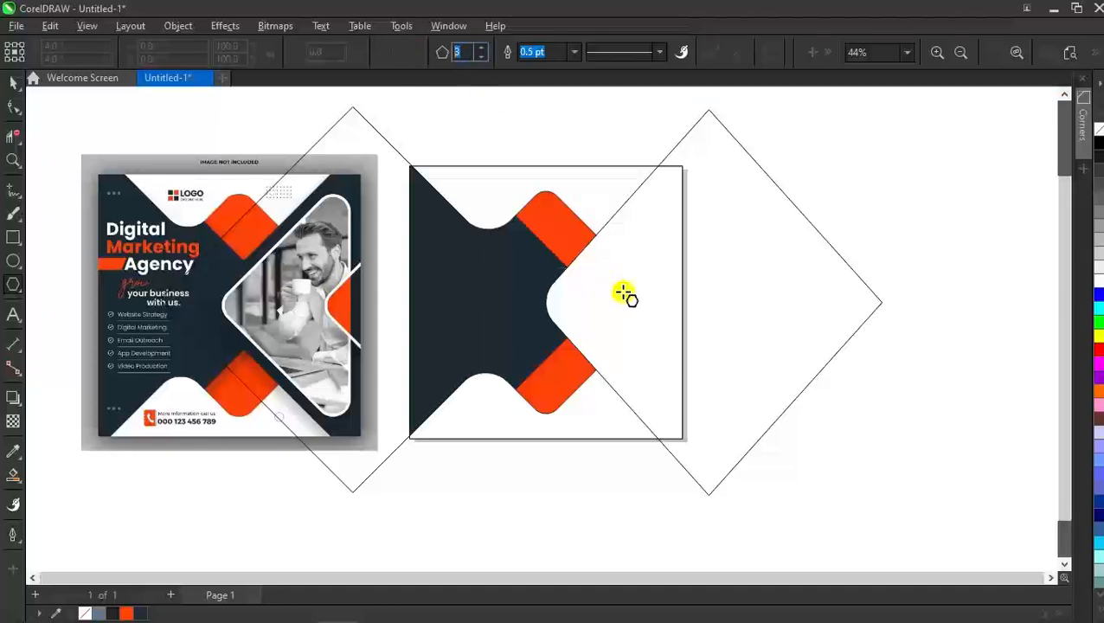
drag(587, 253, 667, 325)
key(space)
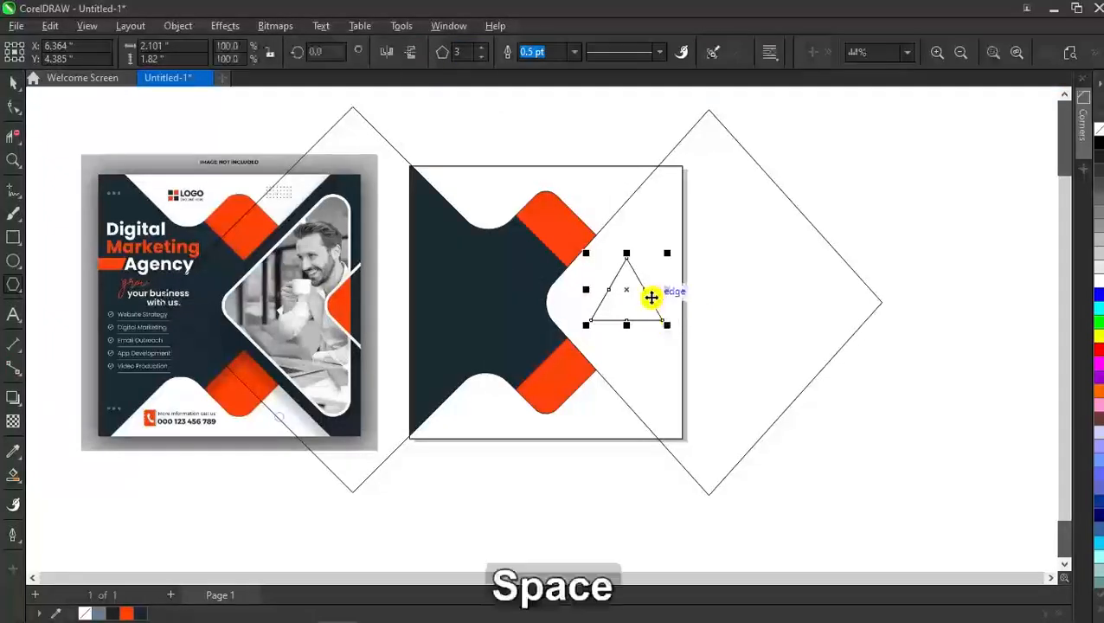
click(639, 293)
drag(671, 249, 687, 275)
click(636, 303)
click(636, 303)
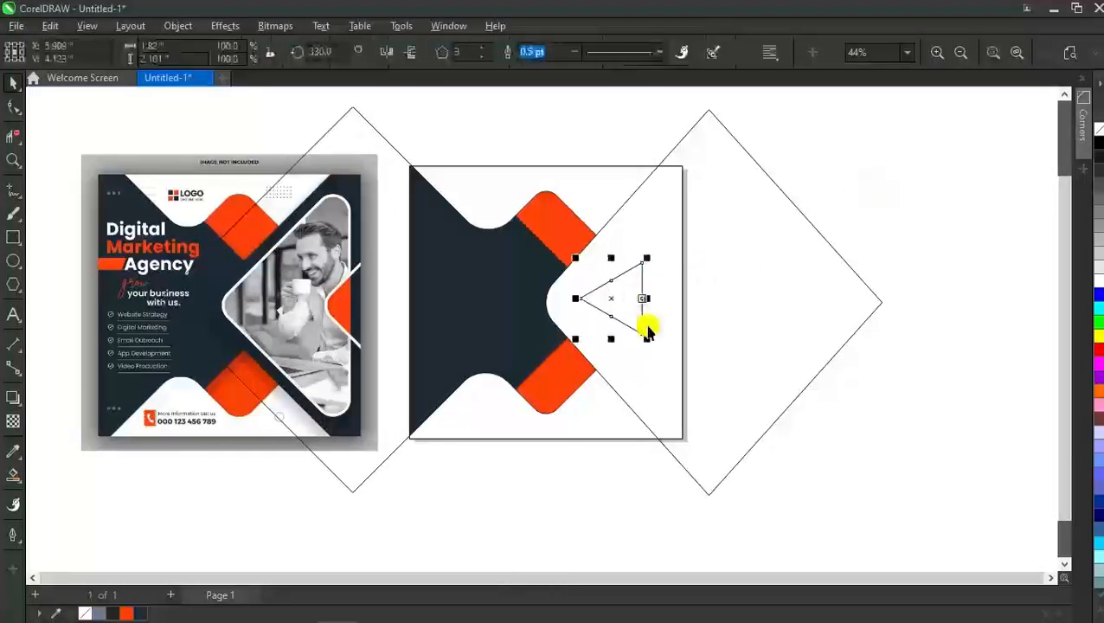
Enlarge and reshape the triangle to about 3.34 × 7.03 inches so its sides run along the right diamond's edges.
drag(649, 341, 695, 395)
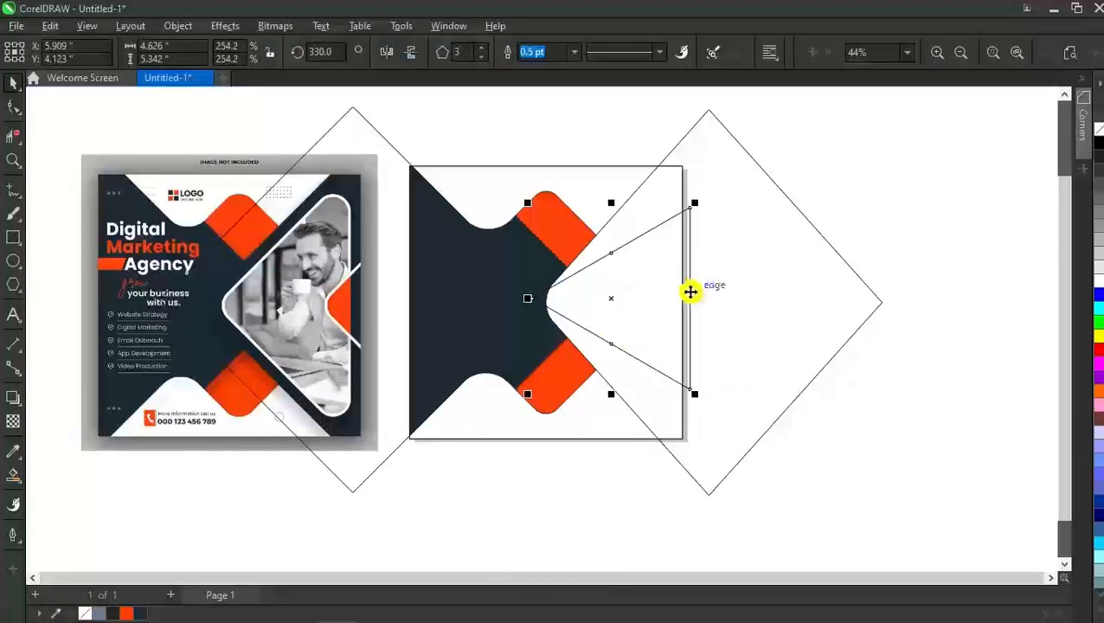
click(677, 299)
click(688, 296)
drag(690, 295, 665, 300)
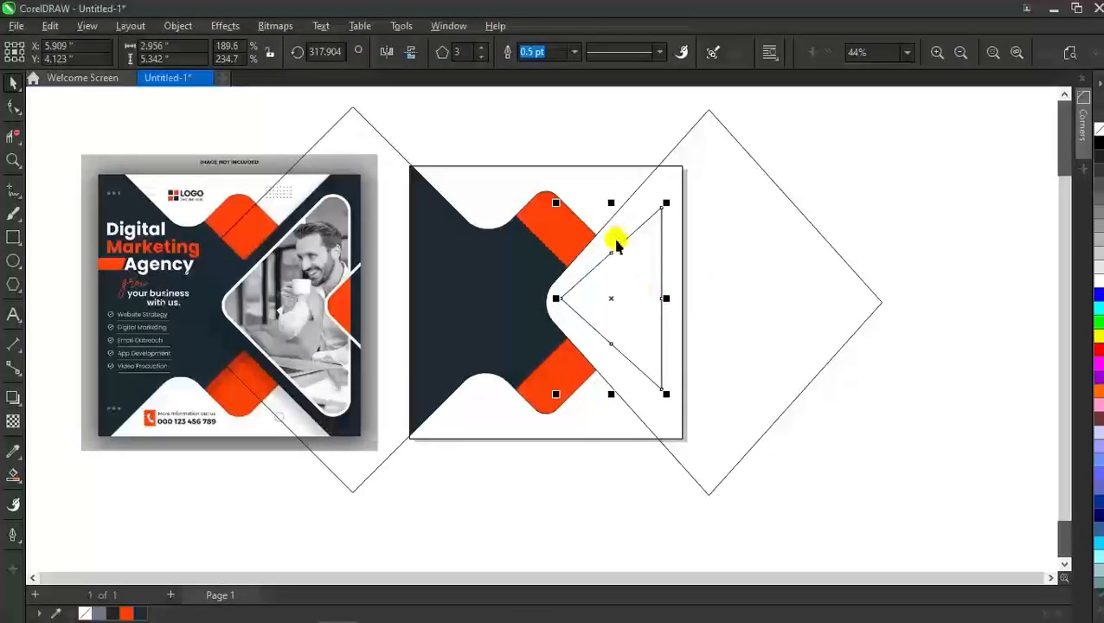
mouse_move(666, 406)
mouse_down()
mouse_move(670, 417)
mouse_move(672, 406)
mouse_up()
drag(610, 192, 610, 175)
click(666, 247)
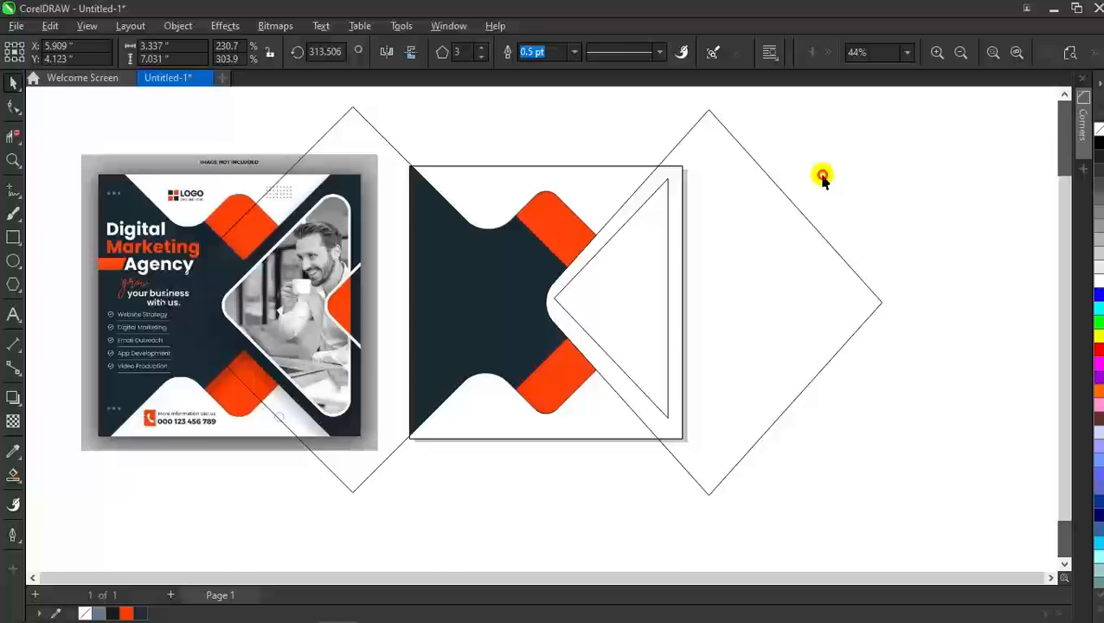
click(660, 253)
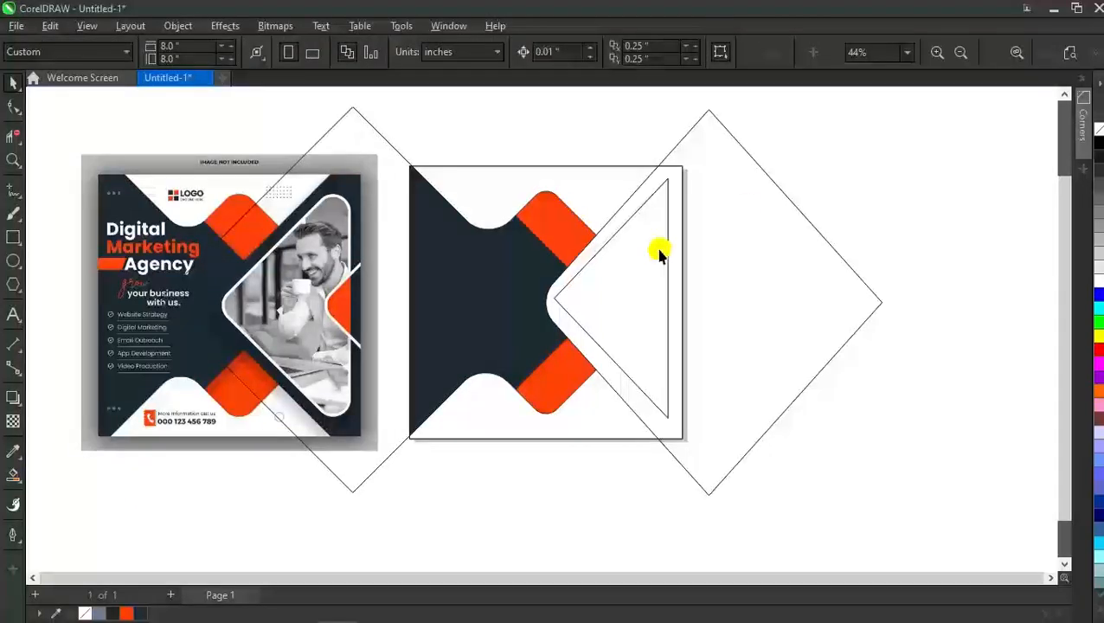
Move the triangle off the page to the right and Smart Fill the page's right area with slate blue.
drag(643, 311, 822, 315)
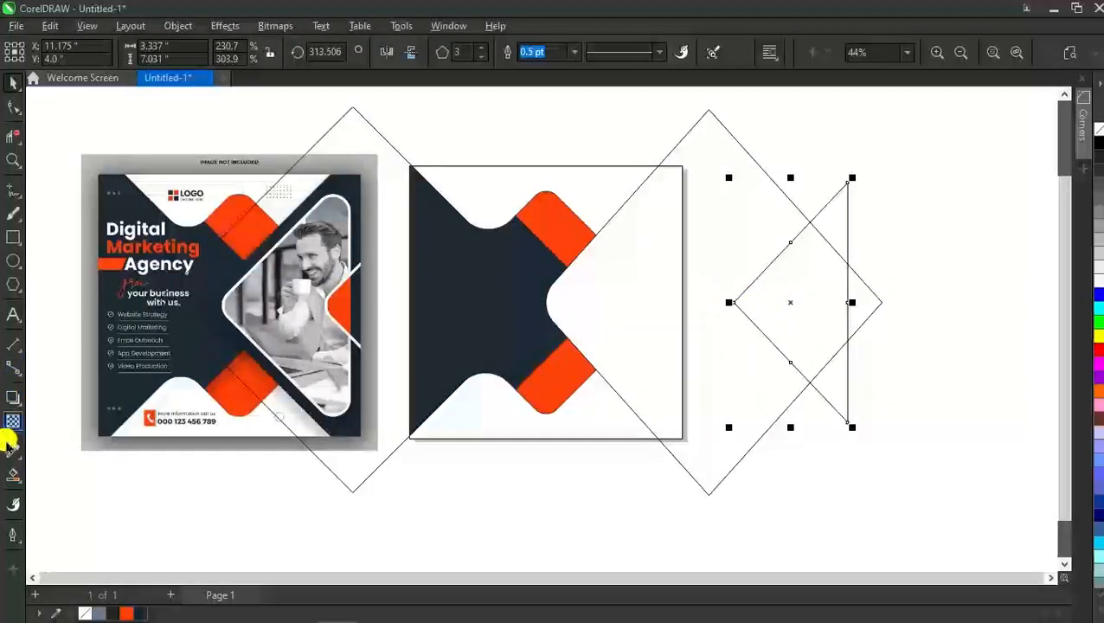
click(13, 474)
click(593, 296)
key(space)
Try to center-align the triangle with the slate blue right area, and undo the alignment.
click(812, 275)
shift+click(646, 269)
key(e)
key(c)
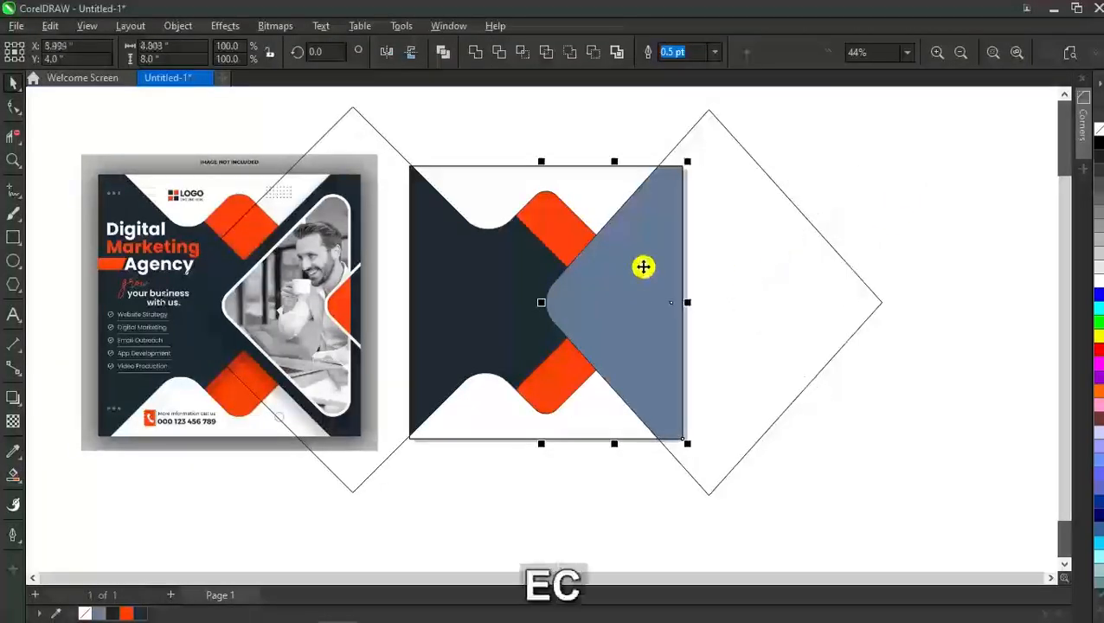
key(ctrl+z)
key(ctrl+z)
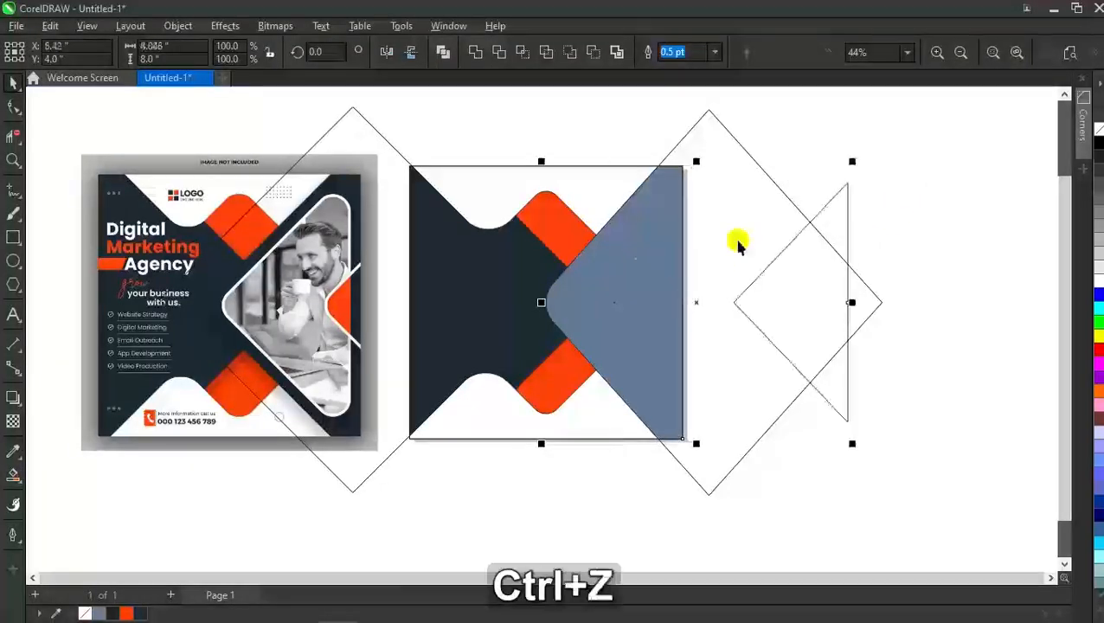
Bring the triangle to the front and center it horizontally and vertically on the slate blue right area.
key(shift+Page_Up)
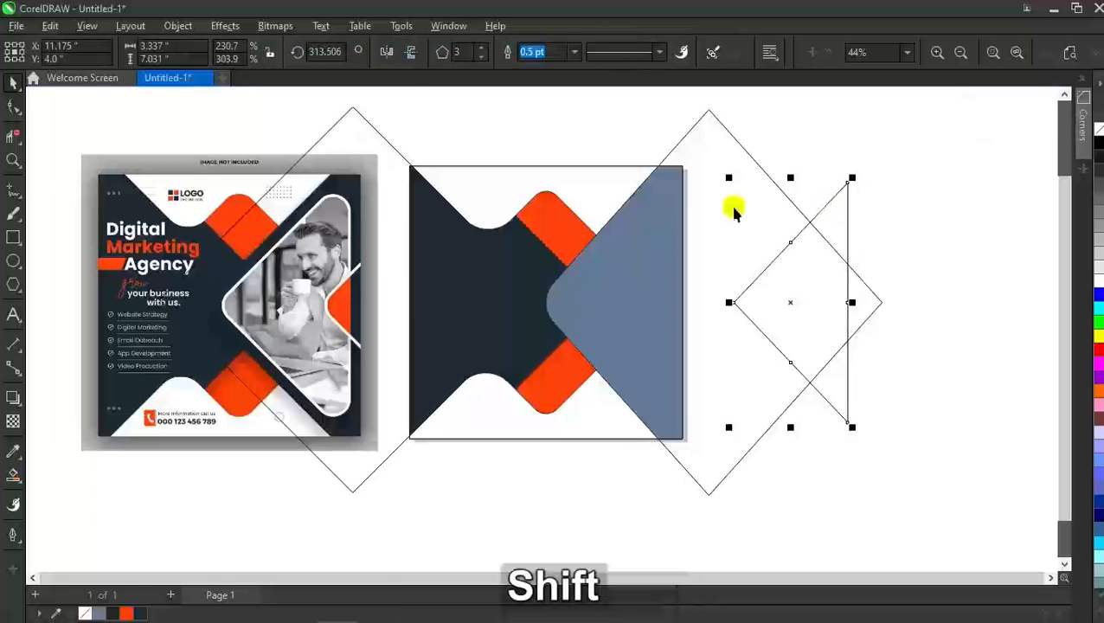
shift+click(647, 223)
key(e)
key(c)
Round the triangle's corners with a 0.25-inch fillet.
click(666, 247)
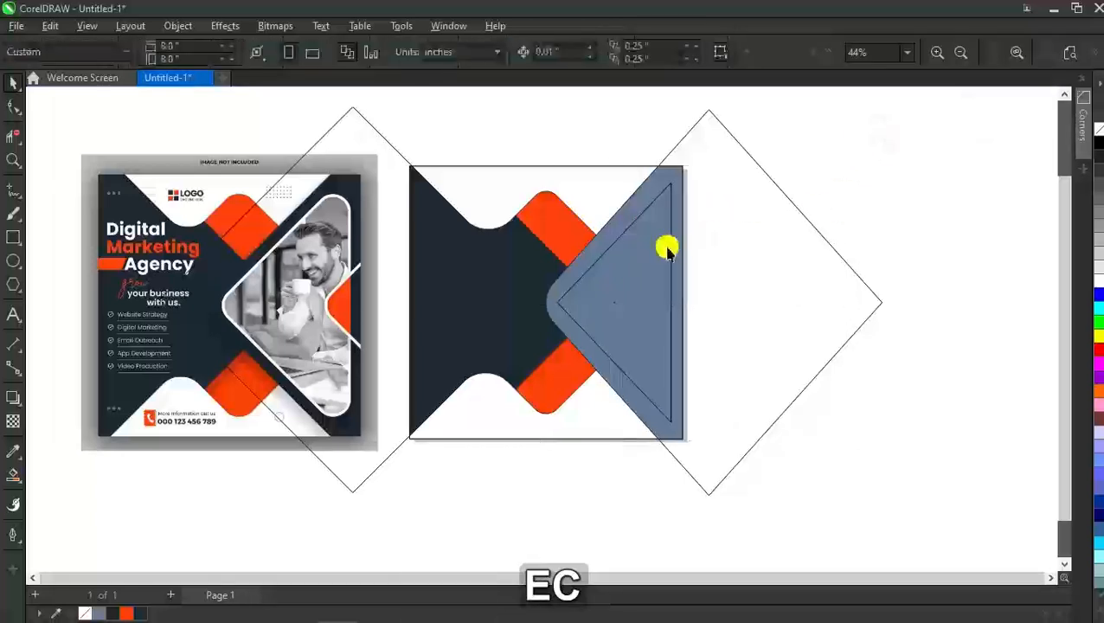
click(456, 26)
mouse_move(525, 217)
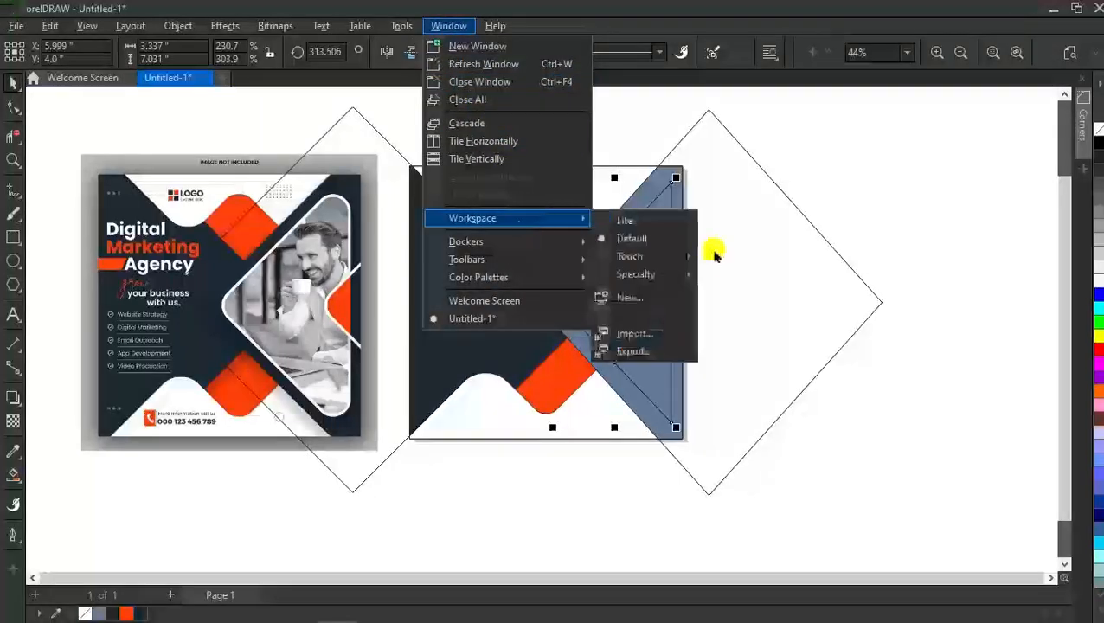
mouse_move(558, 241)
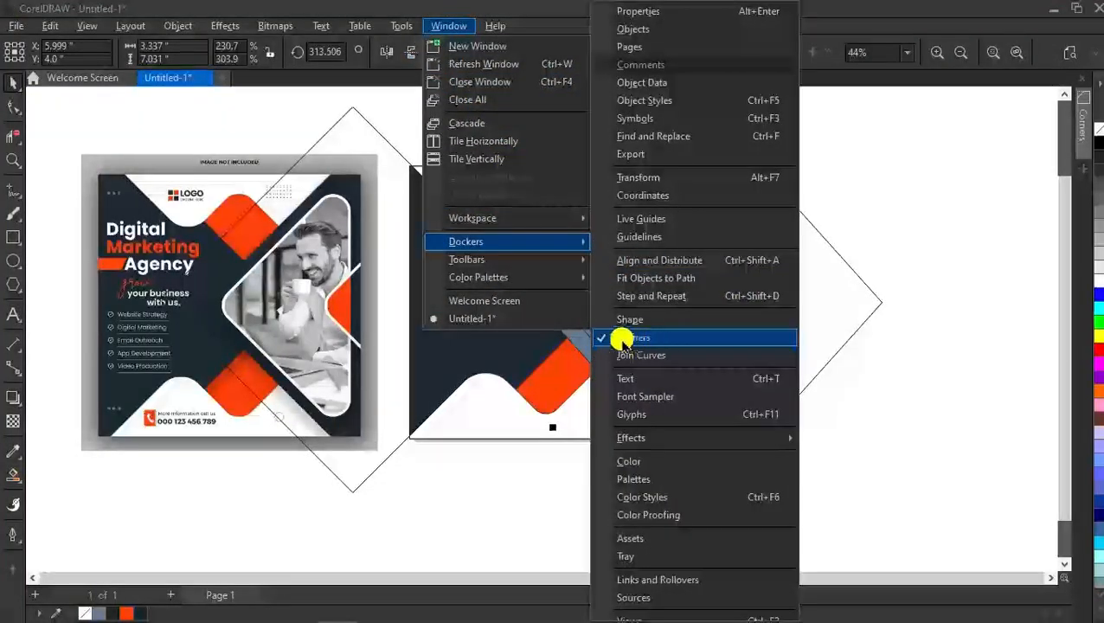
click(1075, 138)
click(1082, 132)
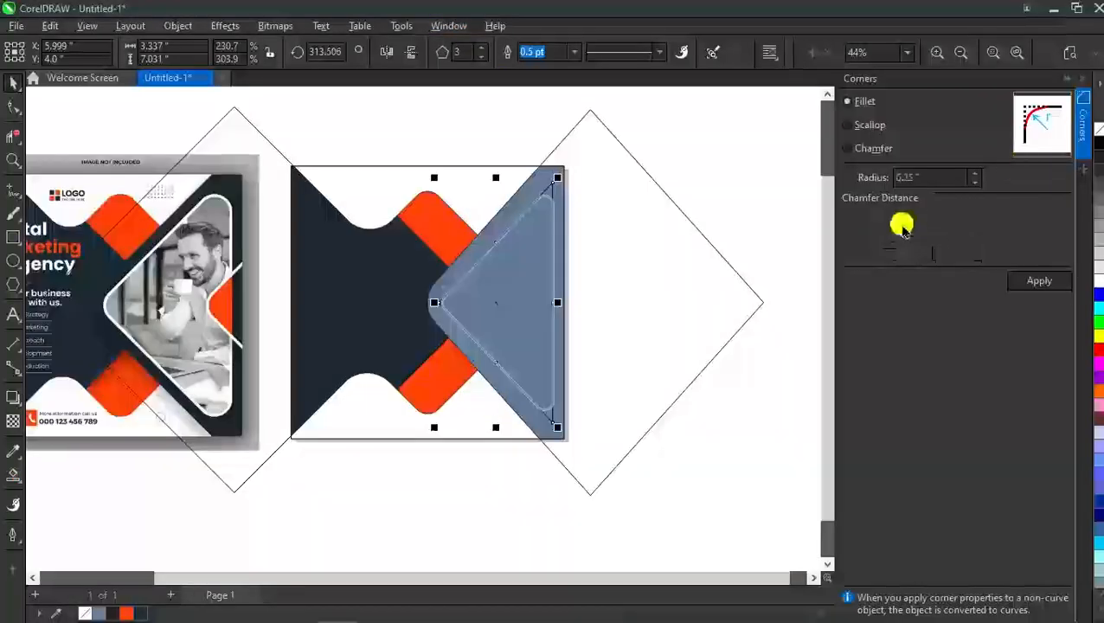
click(1027, 280)
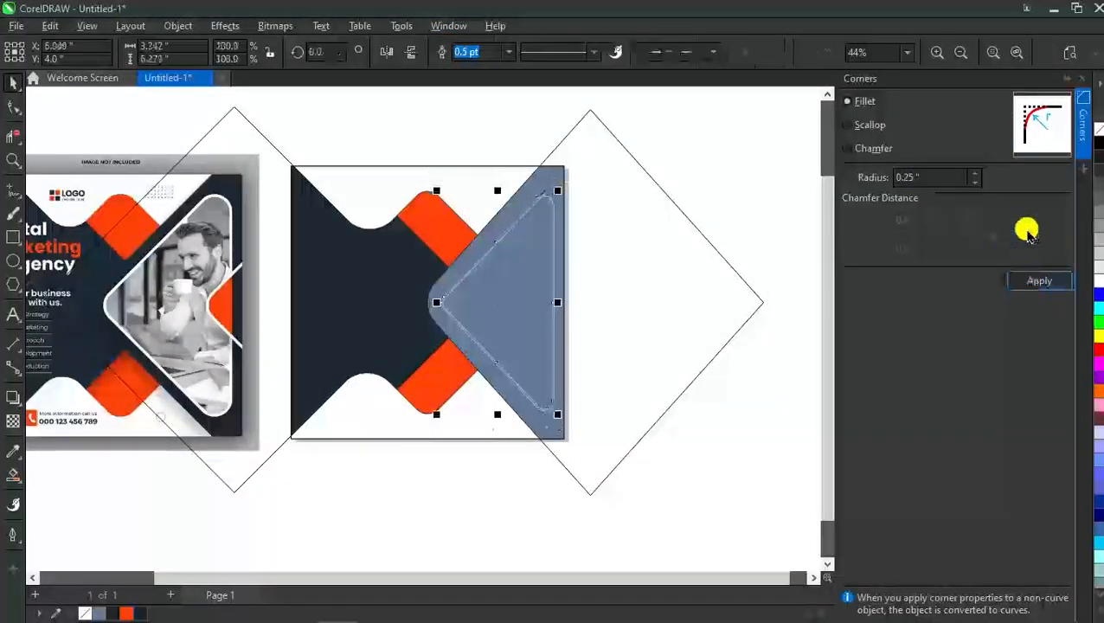
click(1066, 79)
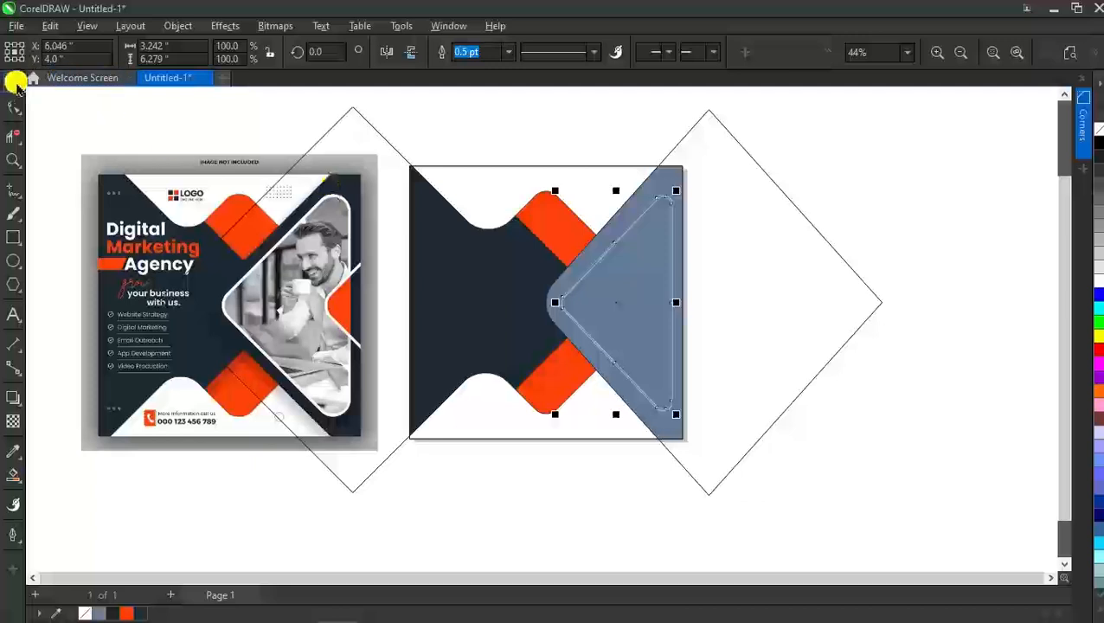
click(817, 131)
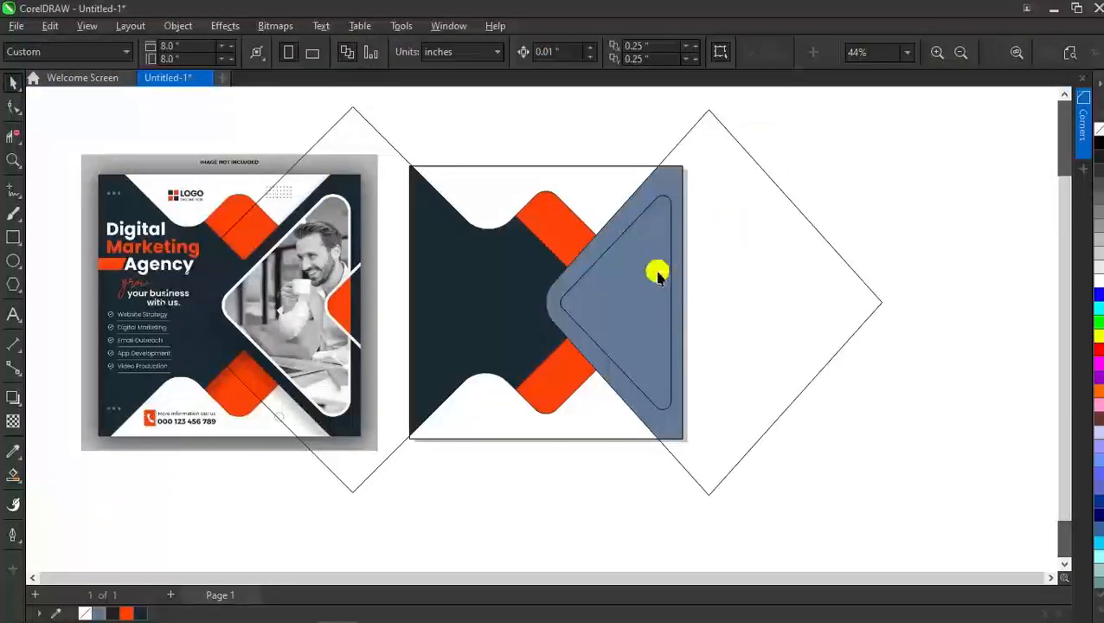
Give the rounded triangle on the slate blue area an 8 pt white outline.
click(657, 276)
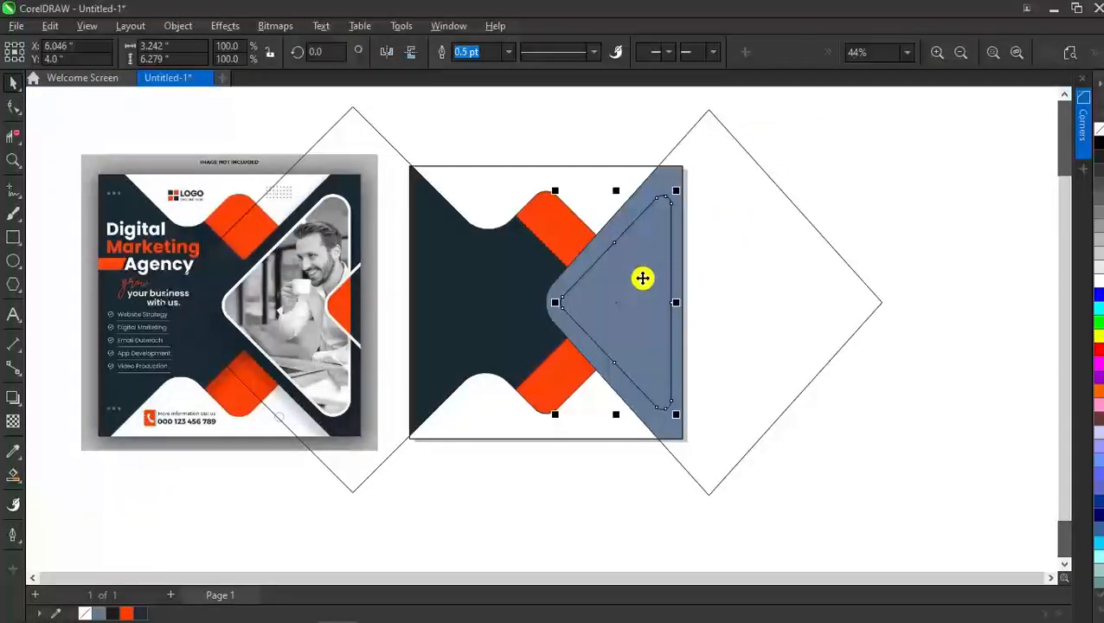
click(507, 52)
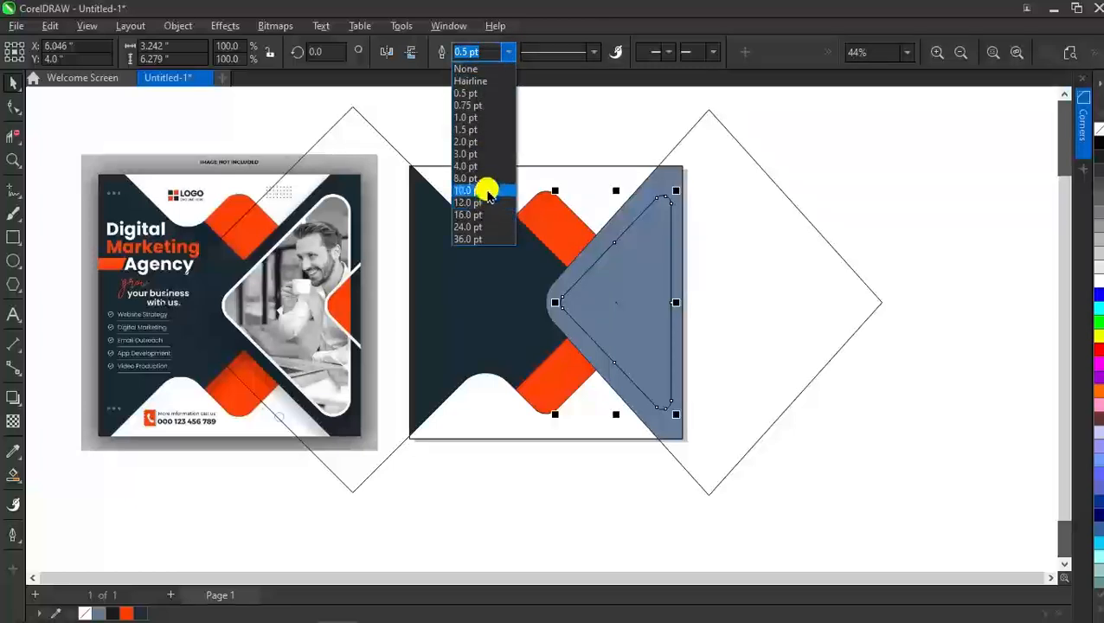
click(486, 179)
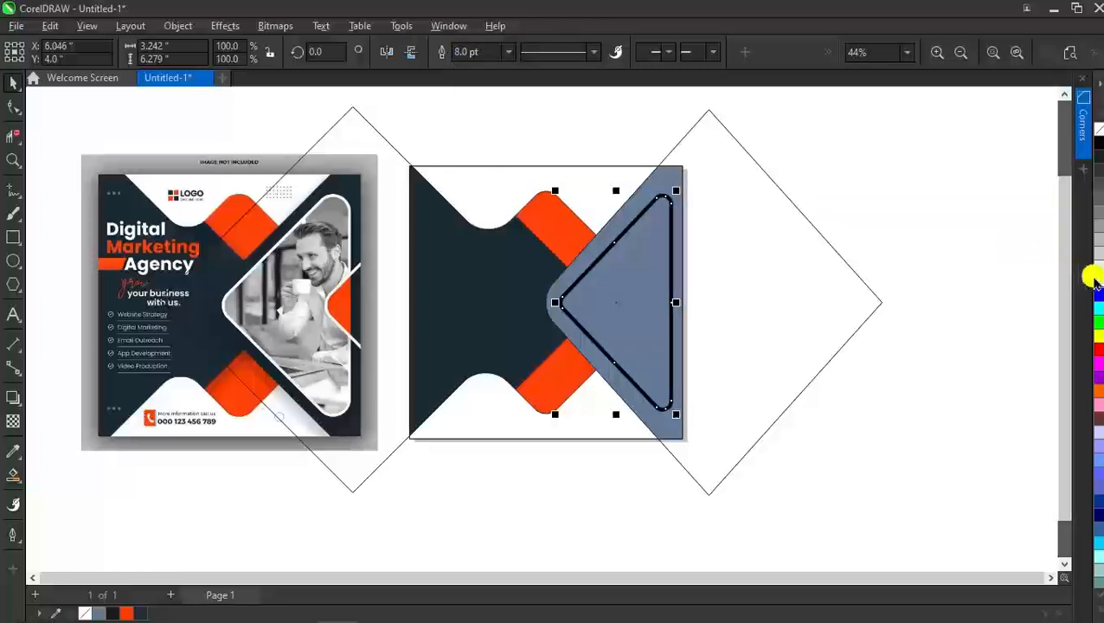
right_click(1096, 281)
Convert the rounded triangle's white outline to an object.
key(ctrl)
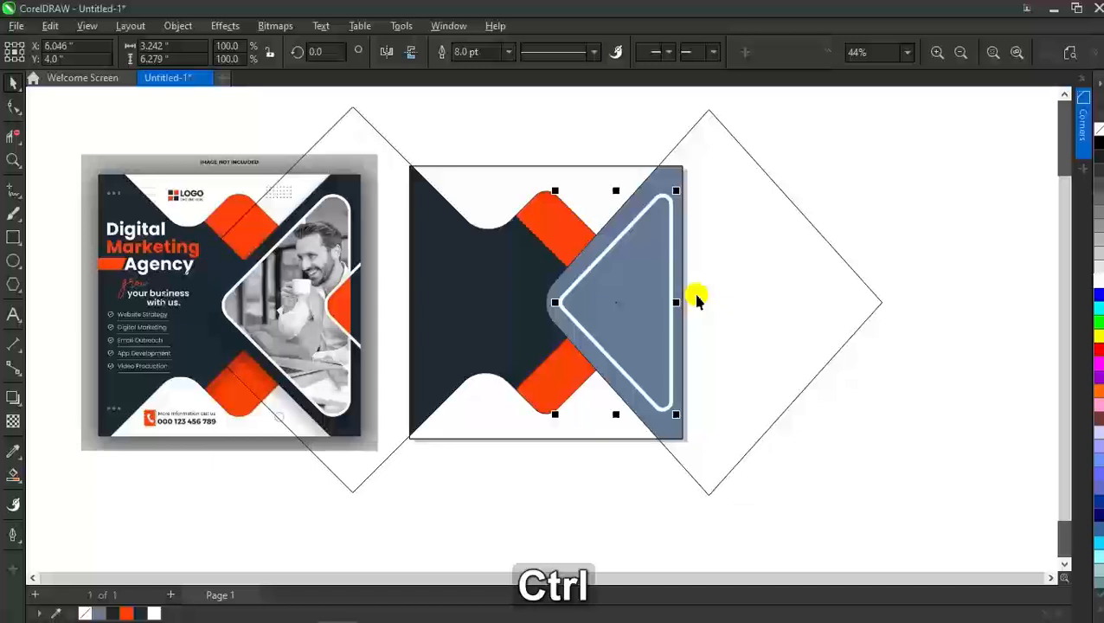
click(224, 25)
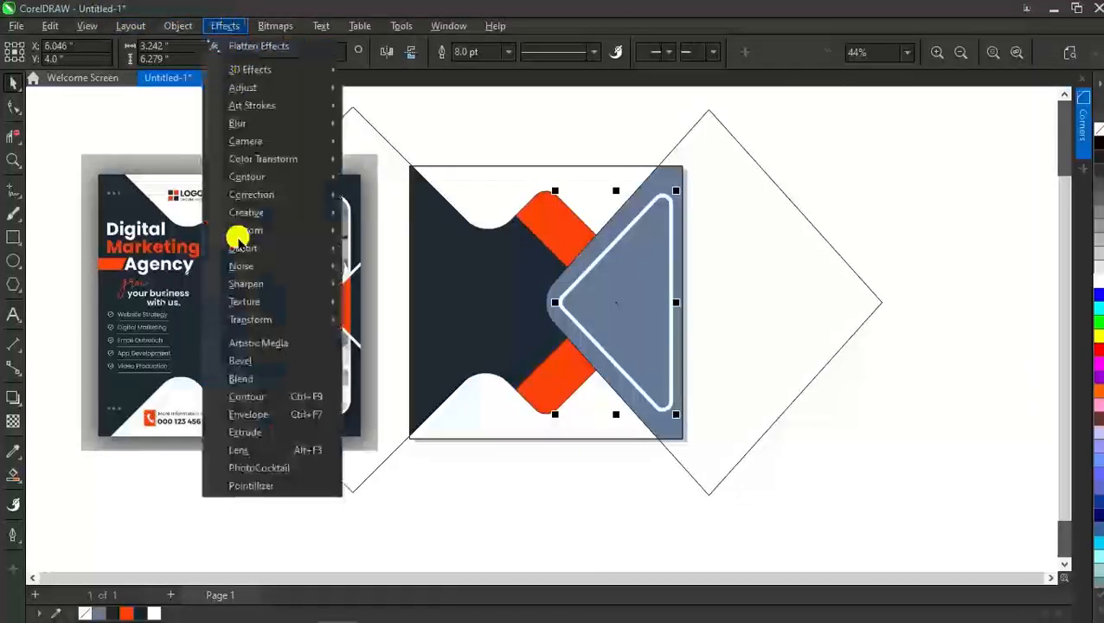
mouse_move(177, 25)
click(256, 456)
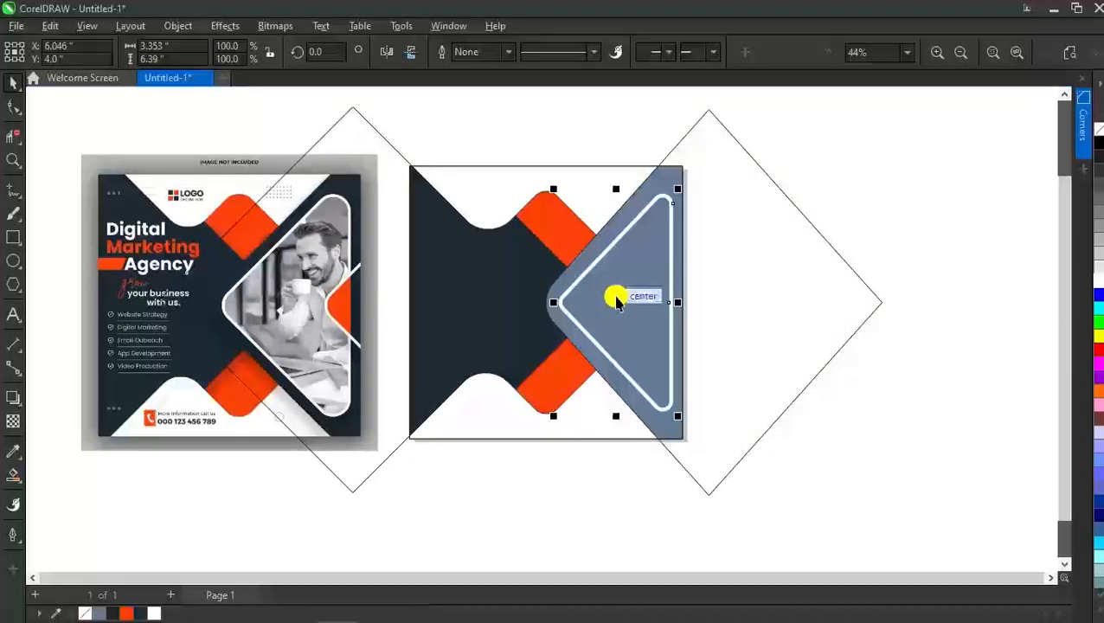
Place a copy of the white triangular frame to its right, so that it overlaps the page's right edge.
drag(613, 300, 695, 301)
click(916, 172)
Try to trim the off-page part of the copied frame with the Virtual Segment Delete tool, and undo the attempts.
click(13, 136)
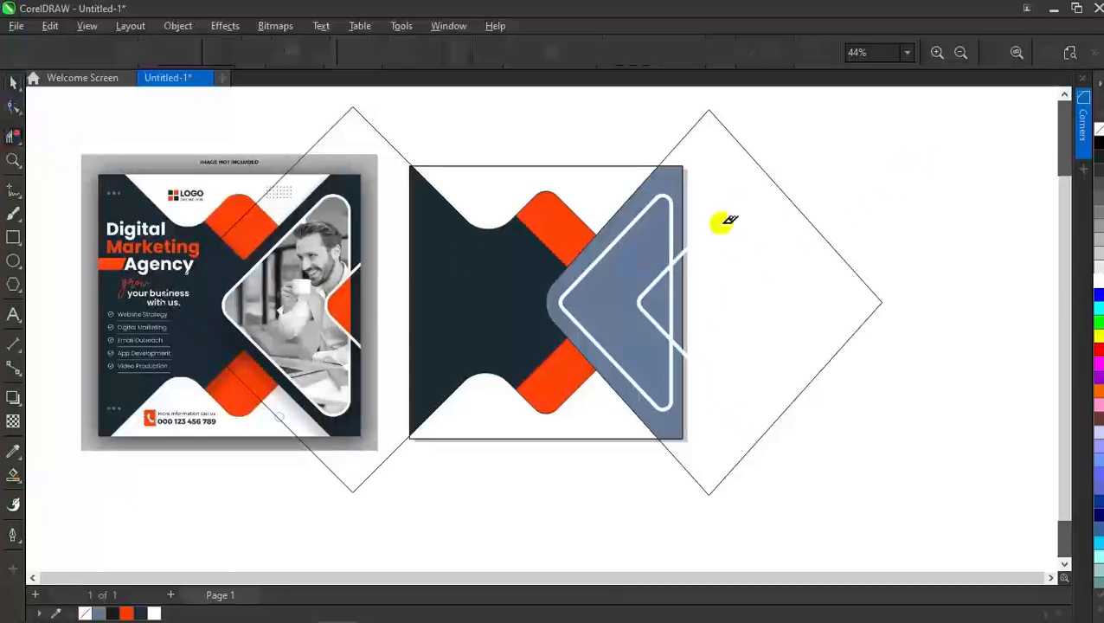
click(720, 237)
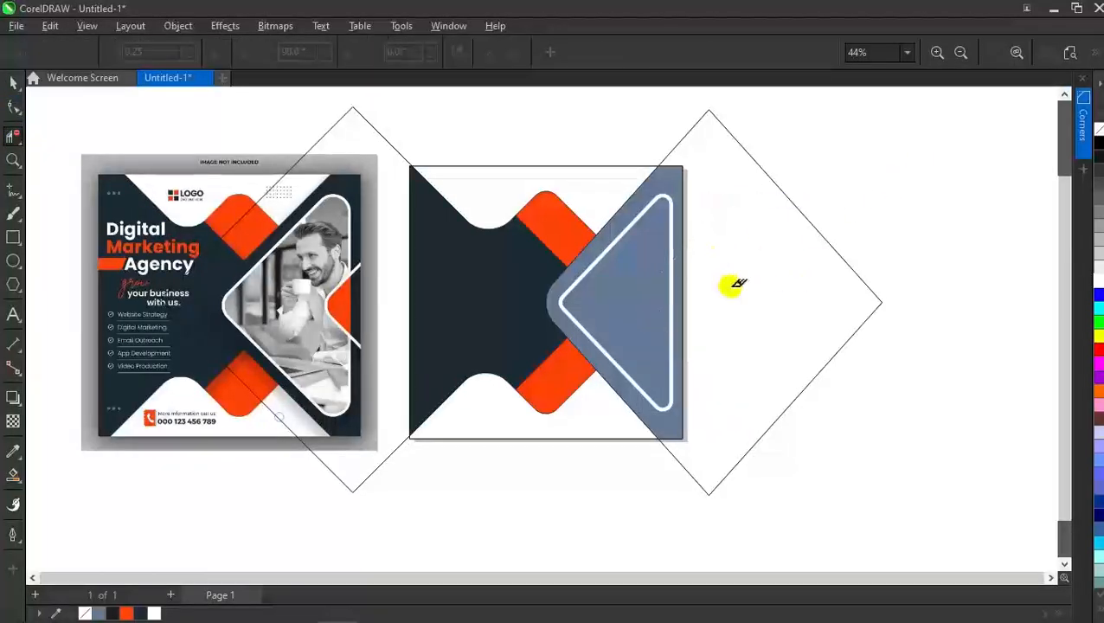
key(ctrl+z)
drag(703, 222, 735, 280)
key(ctrl+z)
key(space)
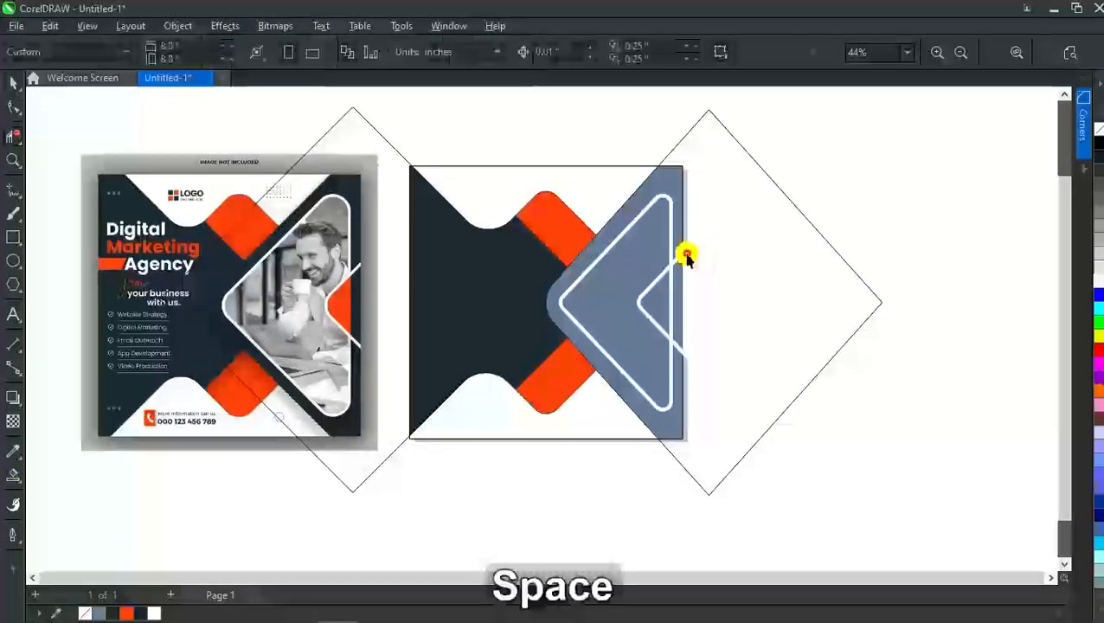
Add nodes to the copied frame where its upper and lower outer edges cross the page's right edge.
click(10, 104)
scroll(631, 260, up, 2)
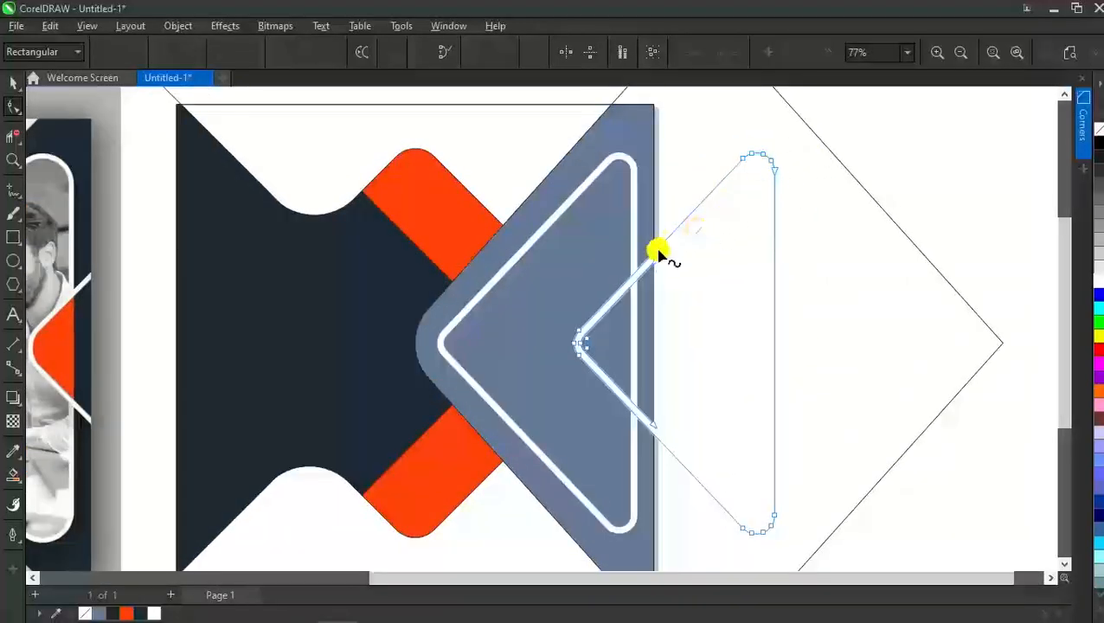
scroll(657, 251, up, 5)
double_click(647, 249)
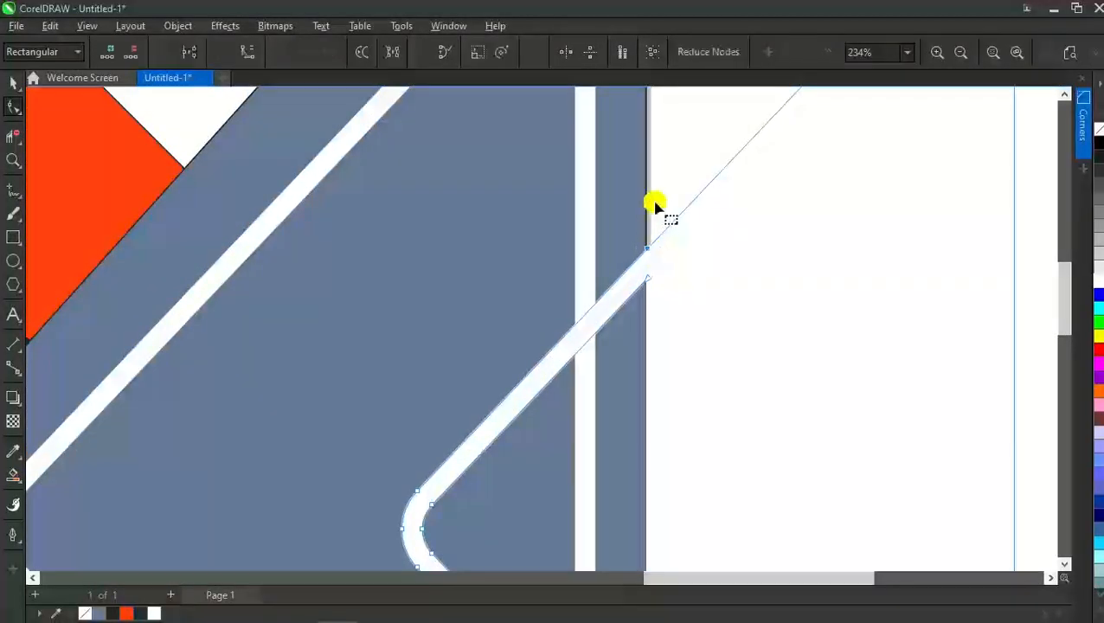
scroll(654, 203, down, 9)
scroll(660, 399, up, 1)
scroll(659, 396, up, 3)
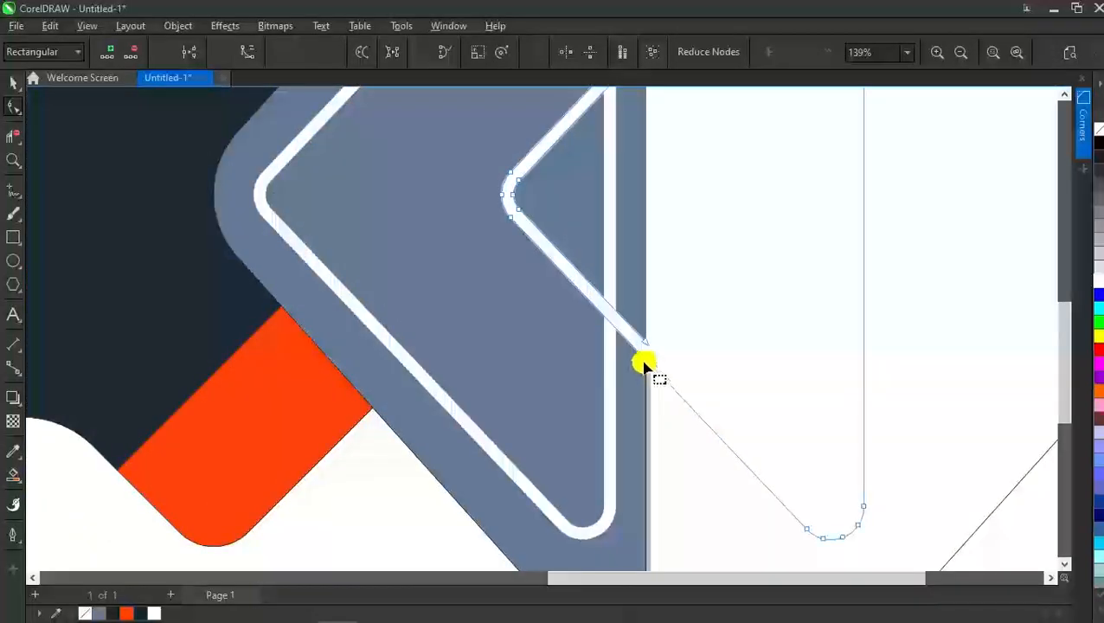
scroll(646, 364, down, 4)
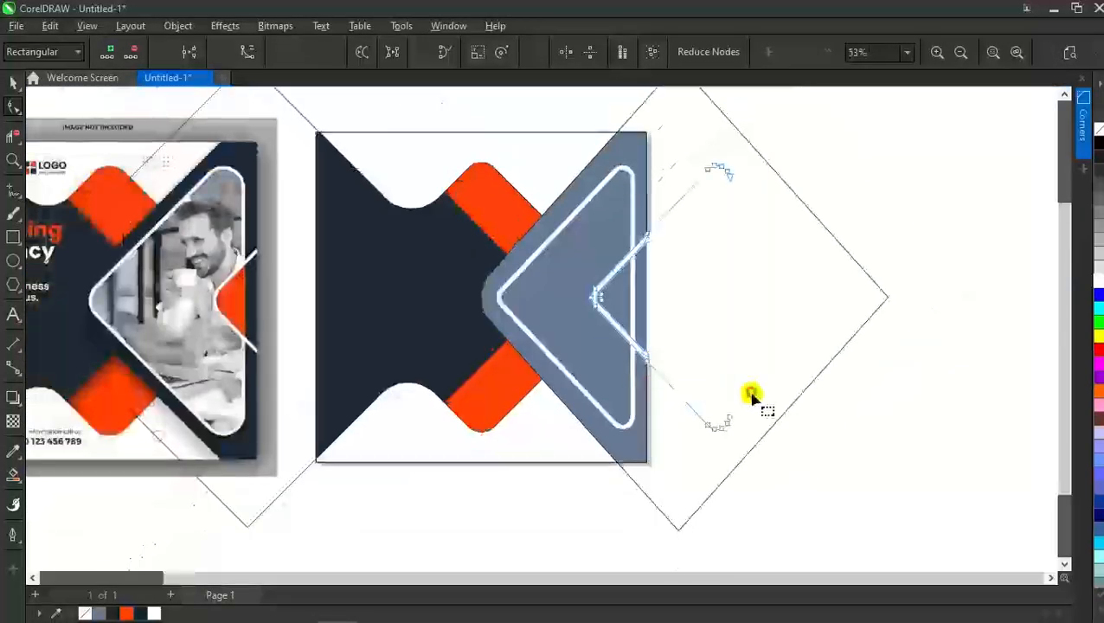
Delete the copied frame's nodes beyond the page and reshape its remaining segments to end at the page's right edge.
key(Delete)
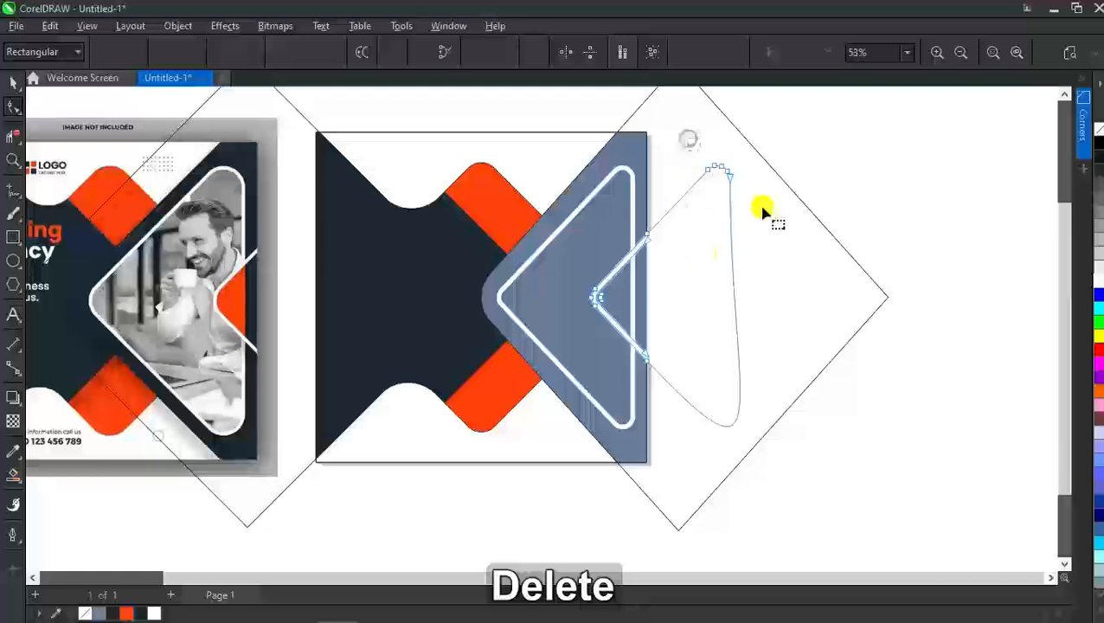
scroll(645, 249, up, 3)
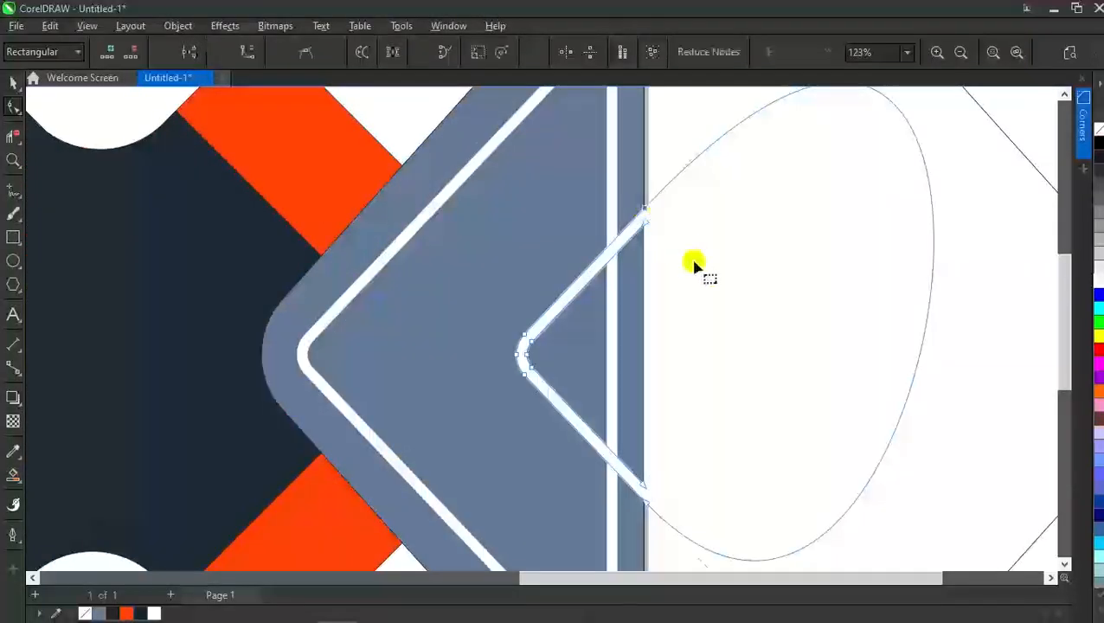
scroll(784, 135, down, 5)
drag(720, 187, 673, 236)
drag(746, 394, 671, 308)
scroll(670, 313, down, 2)
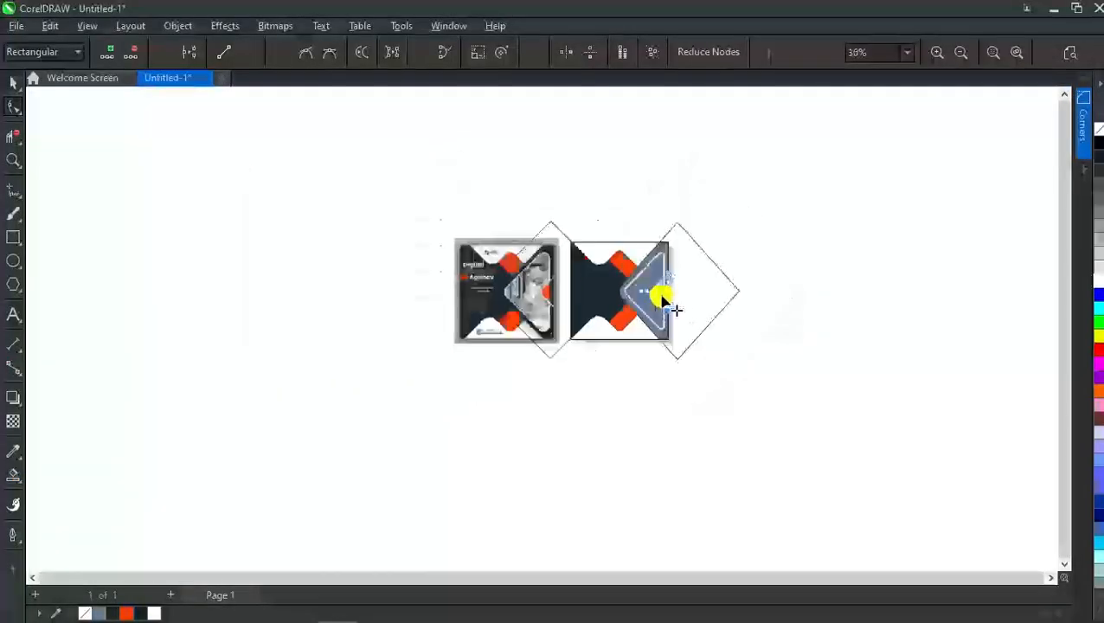
scroll(668, 303, up, 2)
click(12, 82)
scroll(732, 305, up, 1)
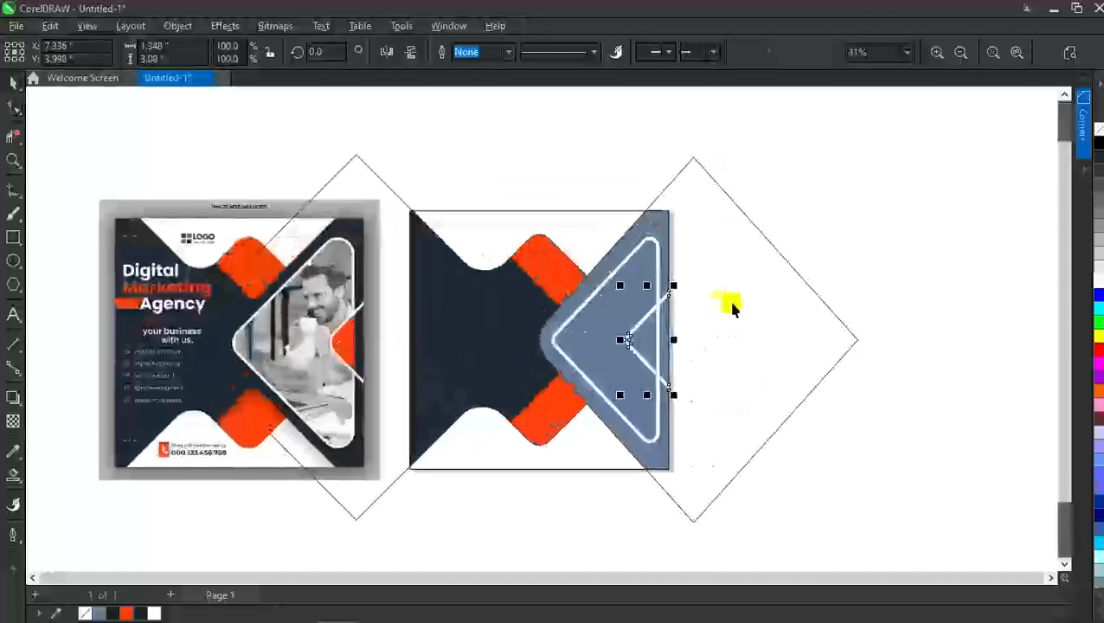
scroll(645, 334, up, 2)
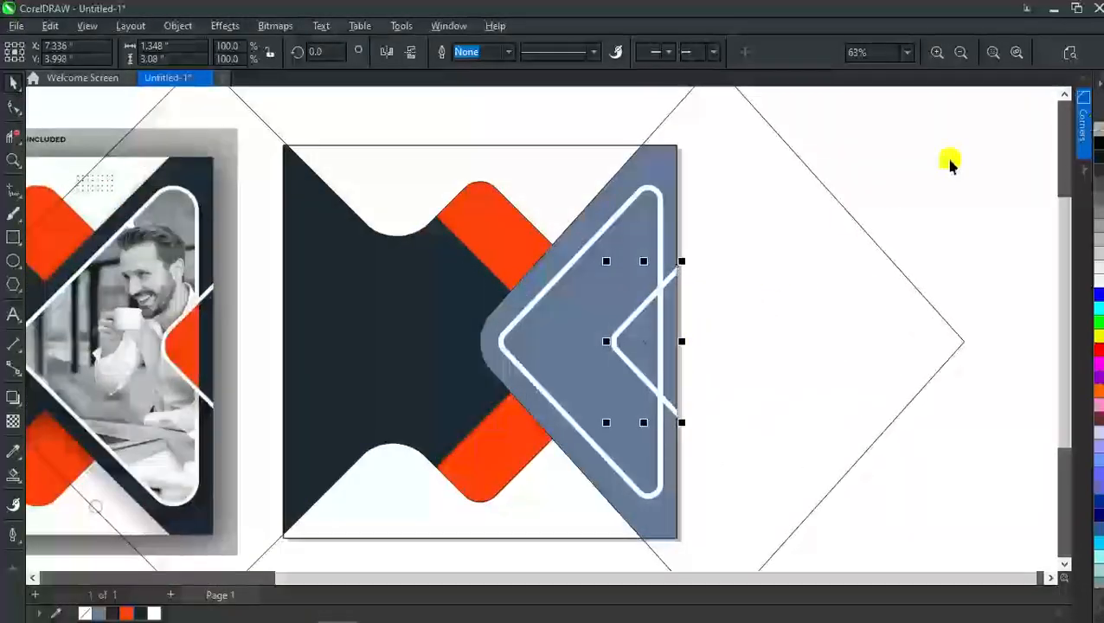
click(949, 164)
Smart Fill the small triangle where the two white frames overlap and colour it orange.
scroll(640, 312, down, 3)
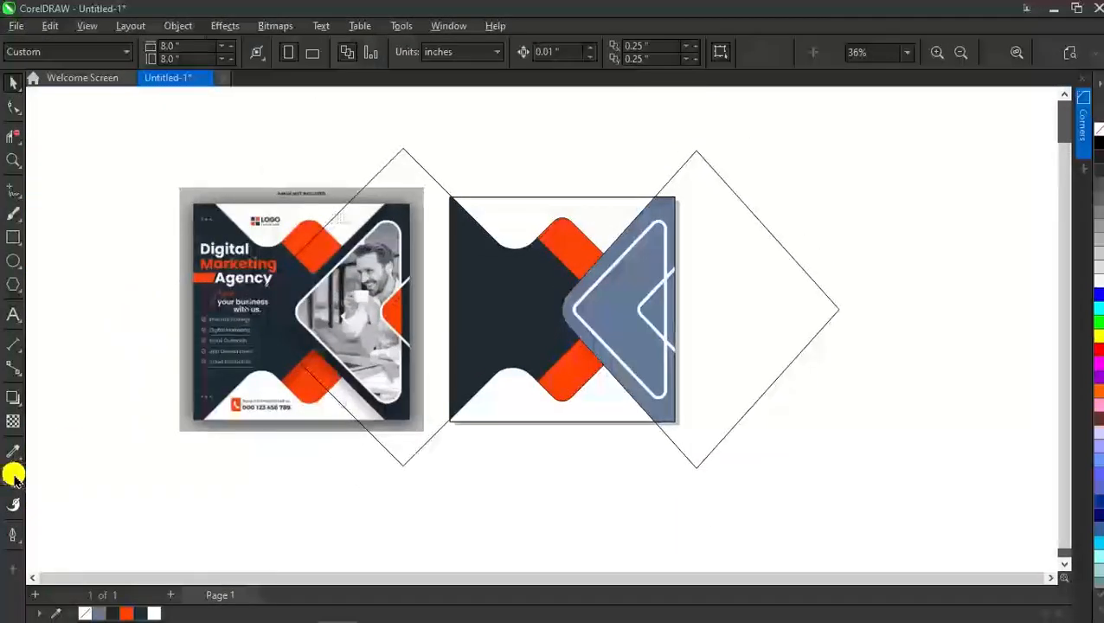
click(13, 475)
click(657, 305)
key(space)
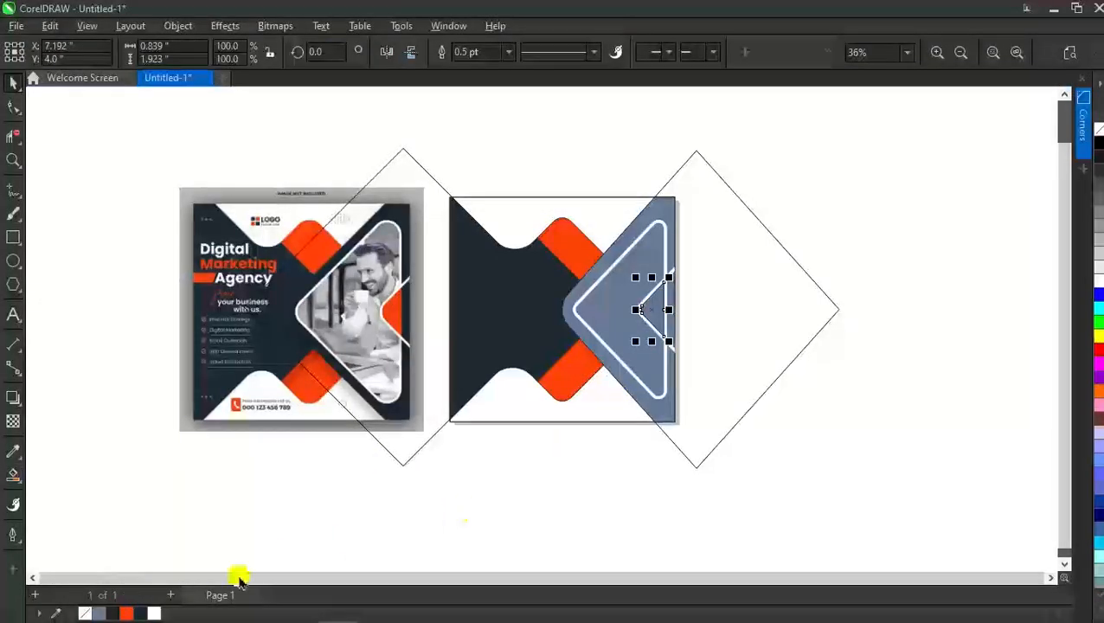
click(494, 515)
Delete the two large diamond construction outlines.
scroll(544, 369, up, 3)
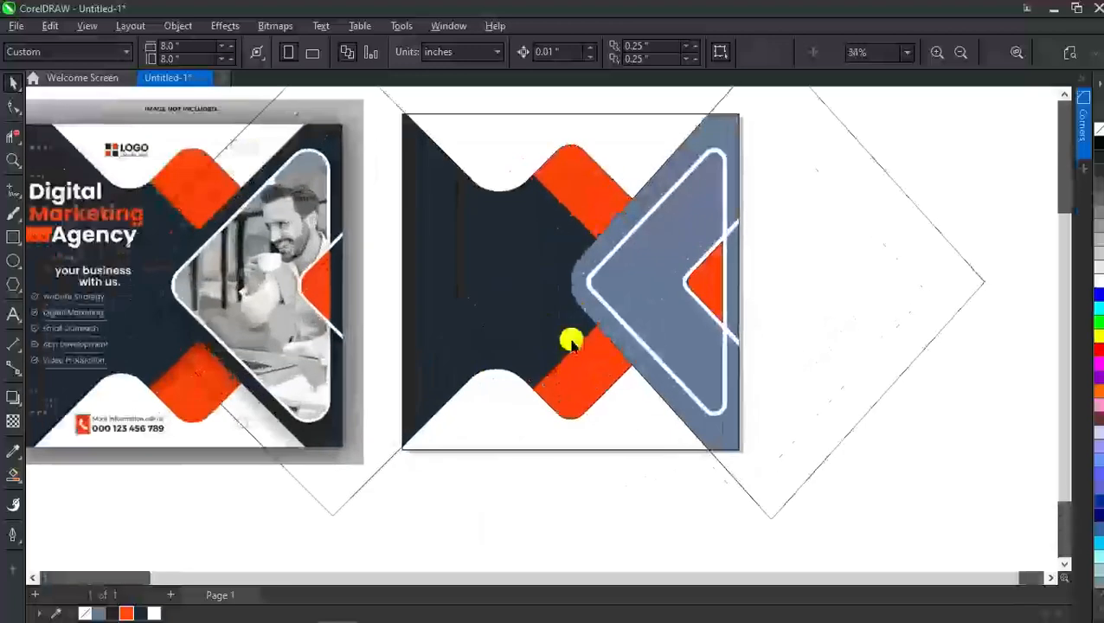
scroll(659, 417, down, 4)
scroll(623, 377, up, 3)
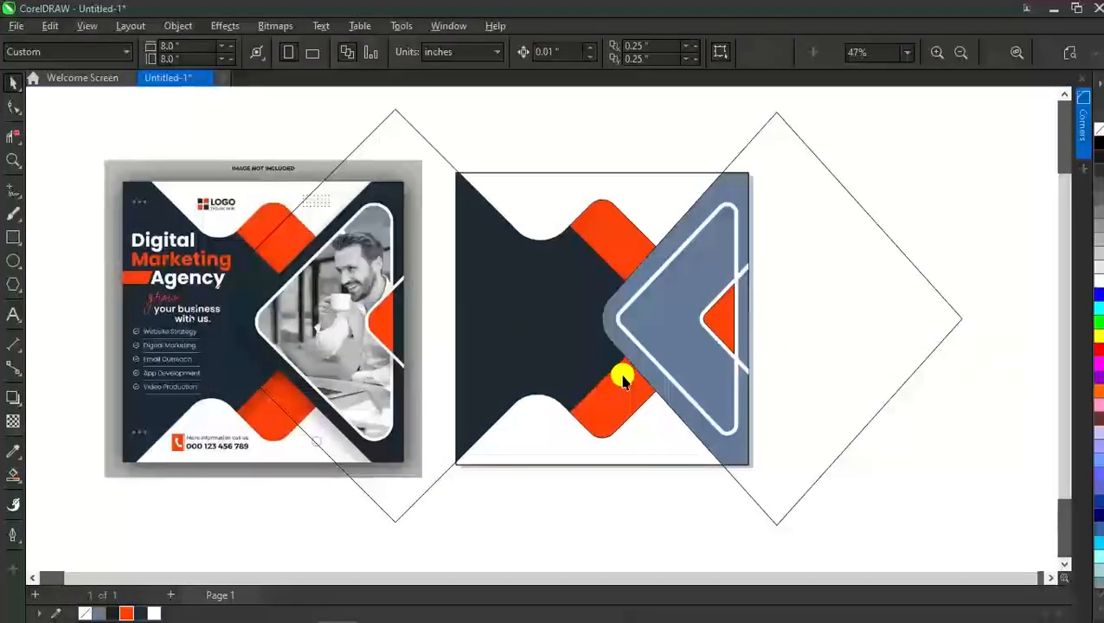
click(800, 340)
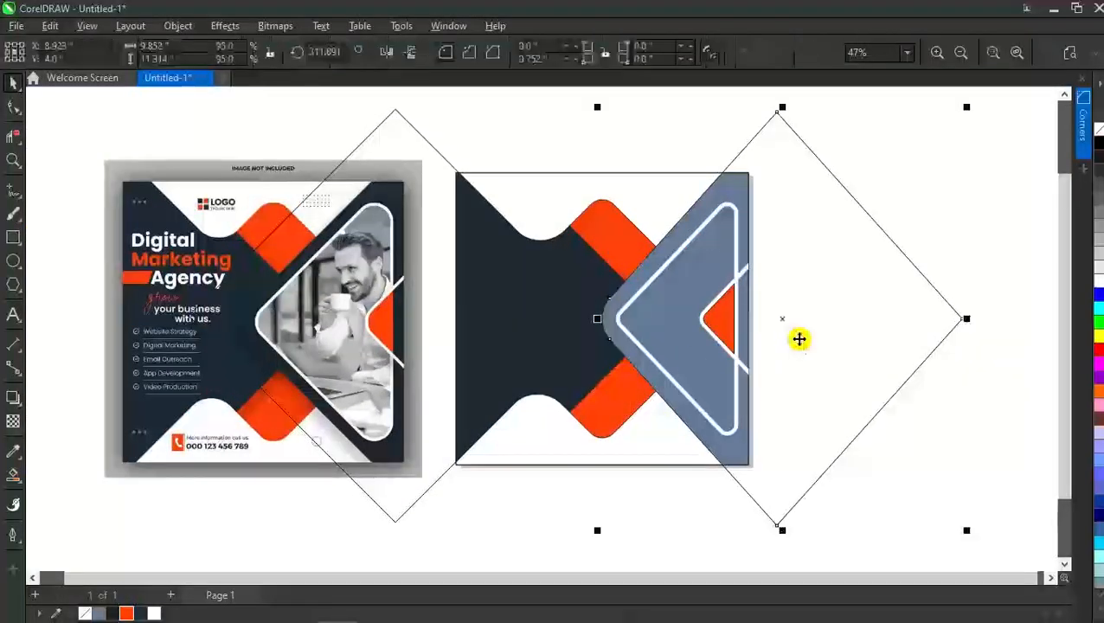
key(Delete)
click(382, 135)
key(Delete)
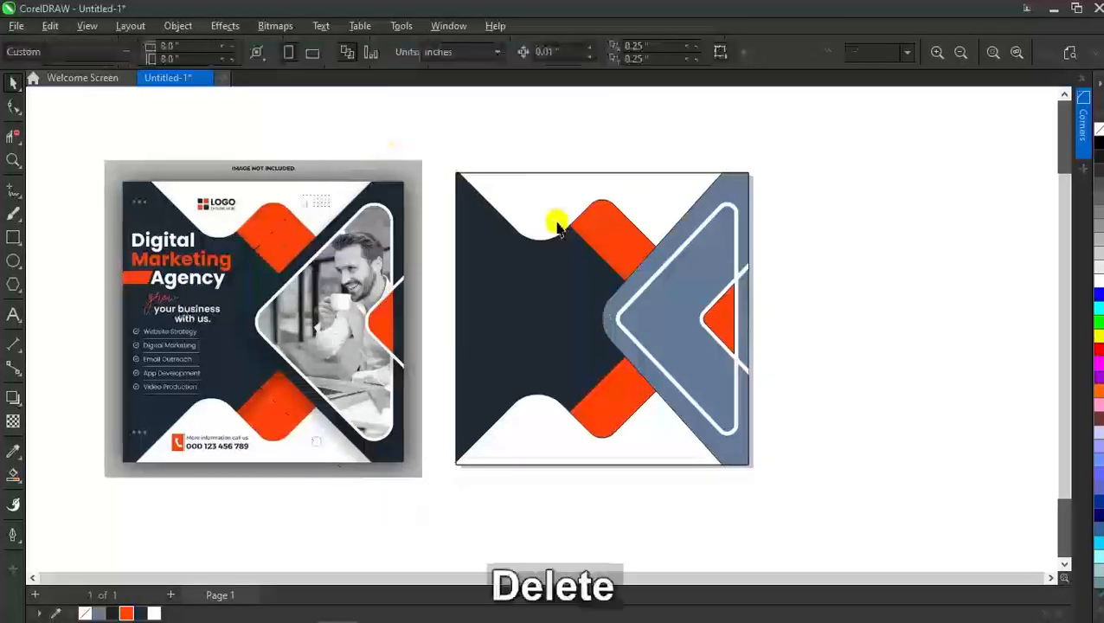
Fill the background square with a very light grey-white tint and remove the outlines from all shapes of the design.
click(648, 179)
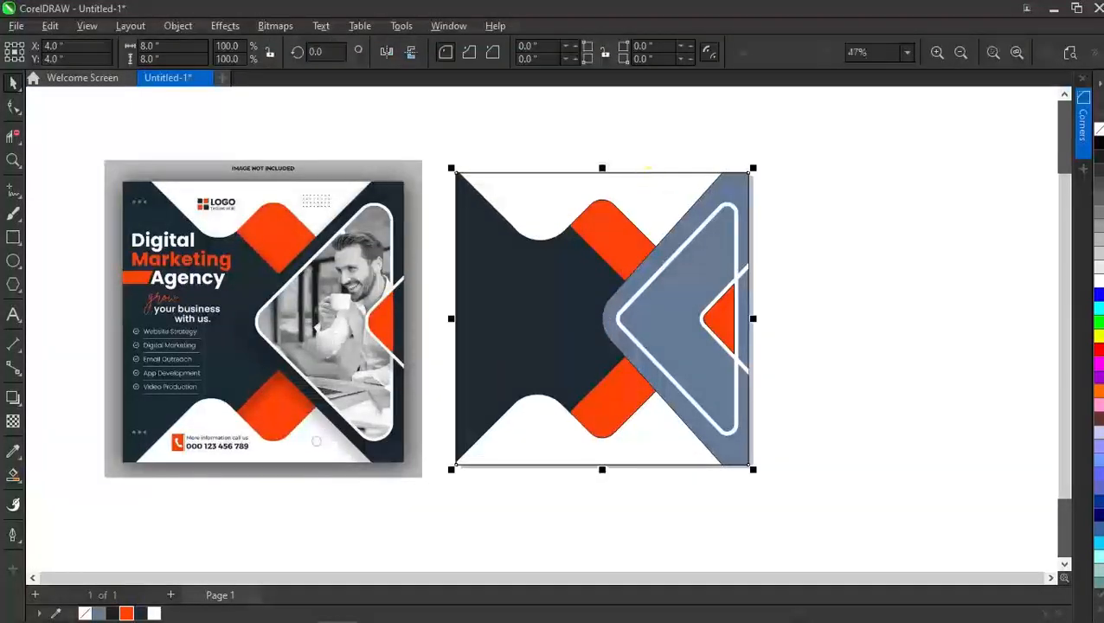
click(1097, 269)
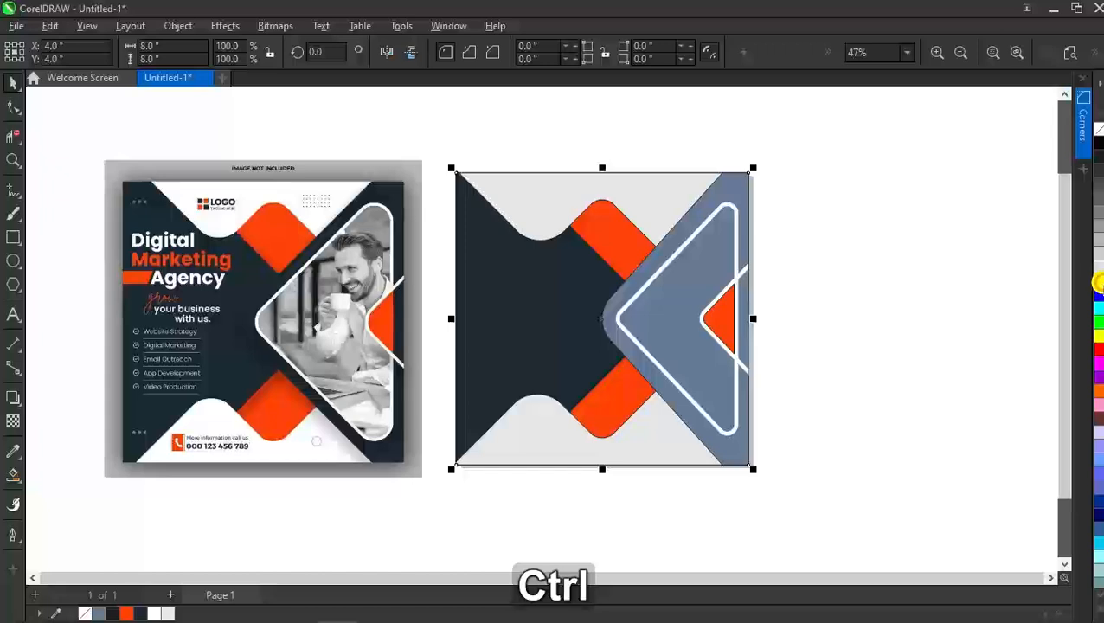
ctrl+click(1097, 282)
ctrl+click(1097, 271)
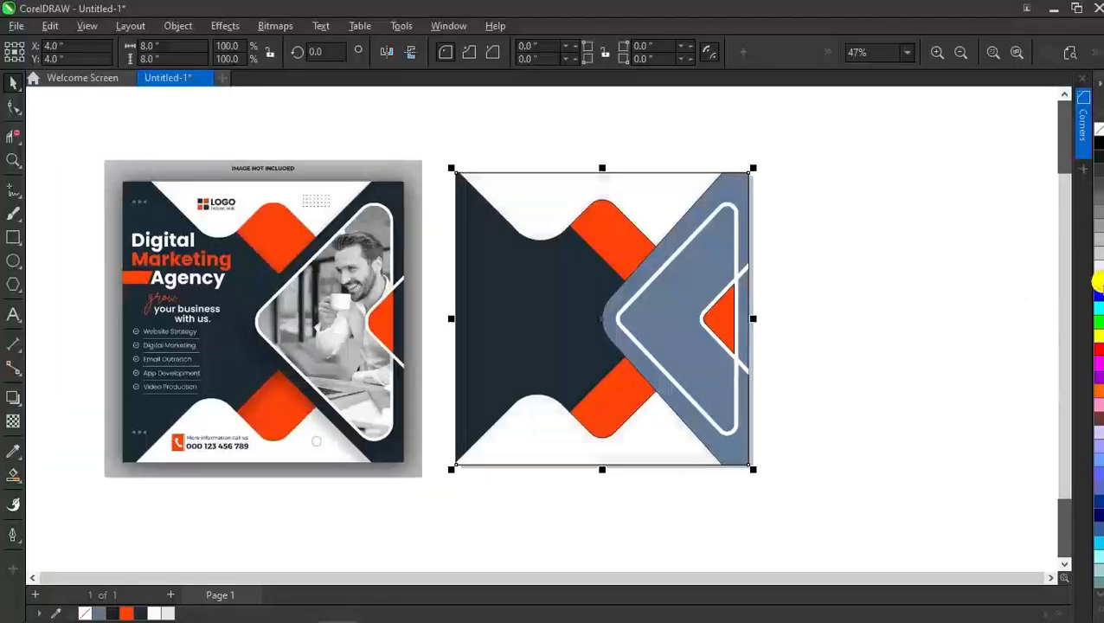
drag(868, 157, 453, 506)
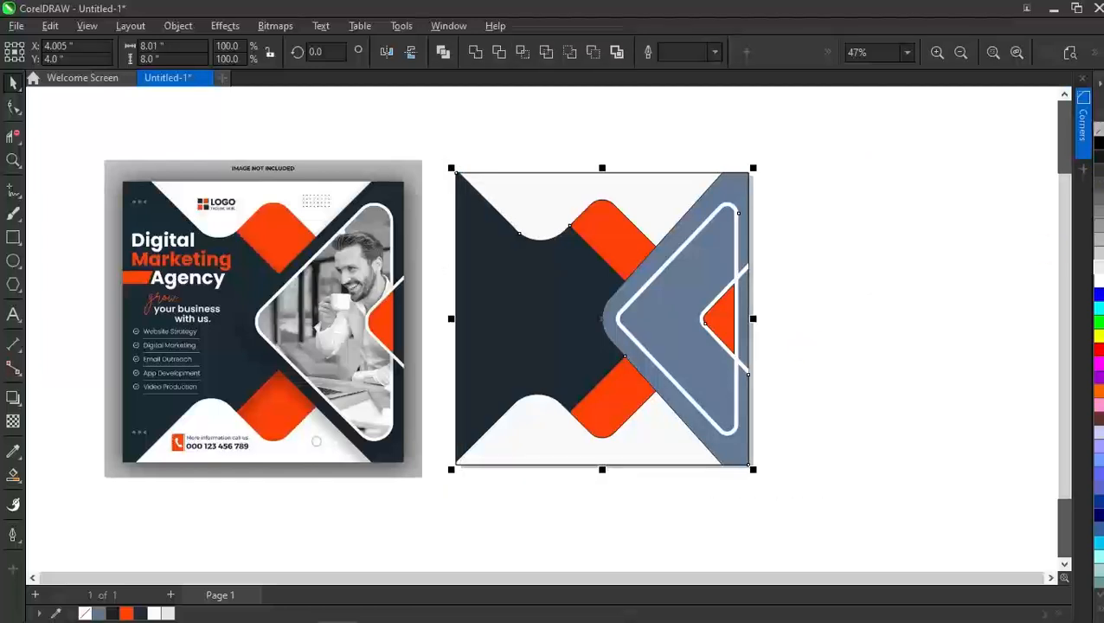
click(916, 224)
Smart Fill the photo area inside the white frame, excluding the orange triangle, and undo a trial move of the new shape.
click(10, 474)
click(663, 312)
key(space)
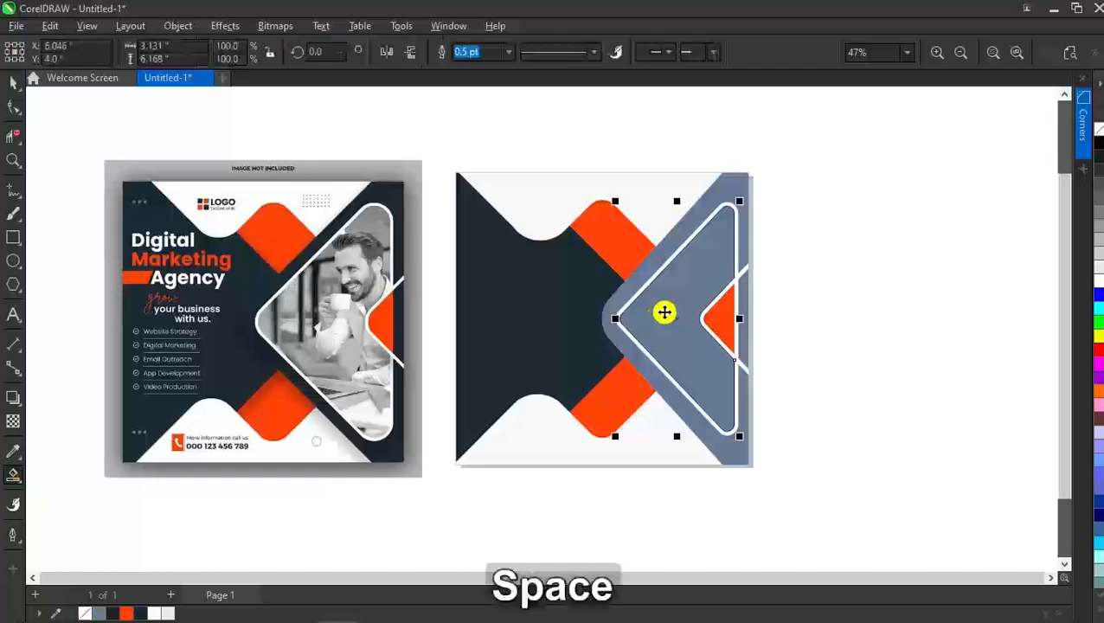
click(816, 256)
drag(666, 278, 762, 249)
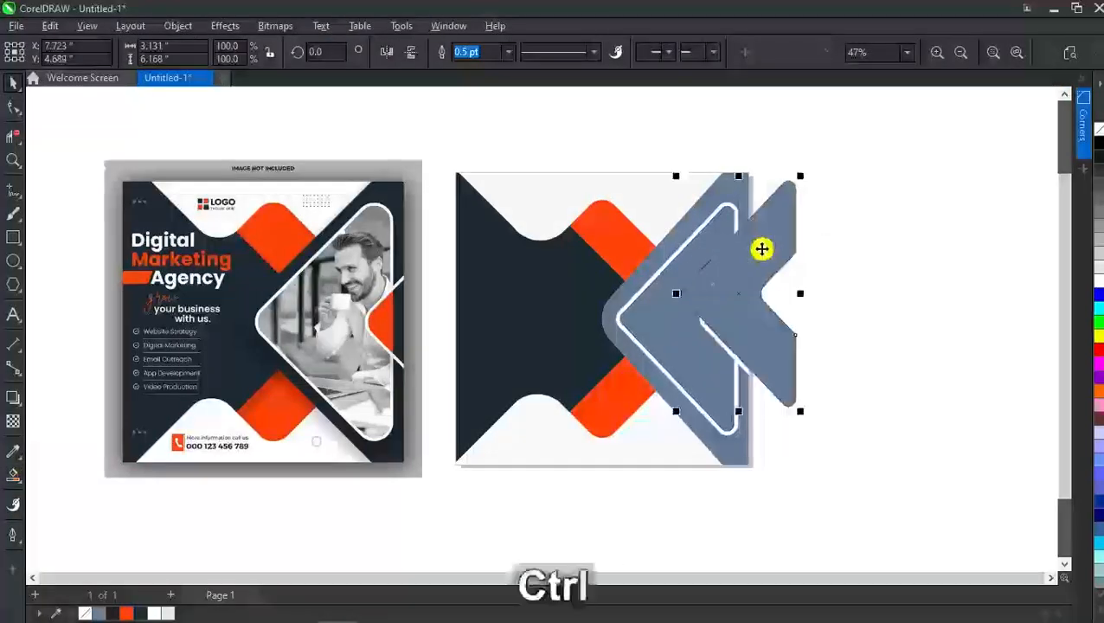
key(ctrl+z)
Import image 1 from the max pic folder and place it to the right of the page, about 4.2 inches wide.
right_click(811, 216)
click(835, 308)
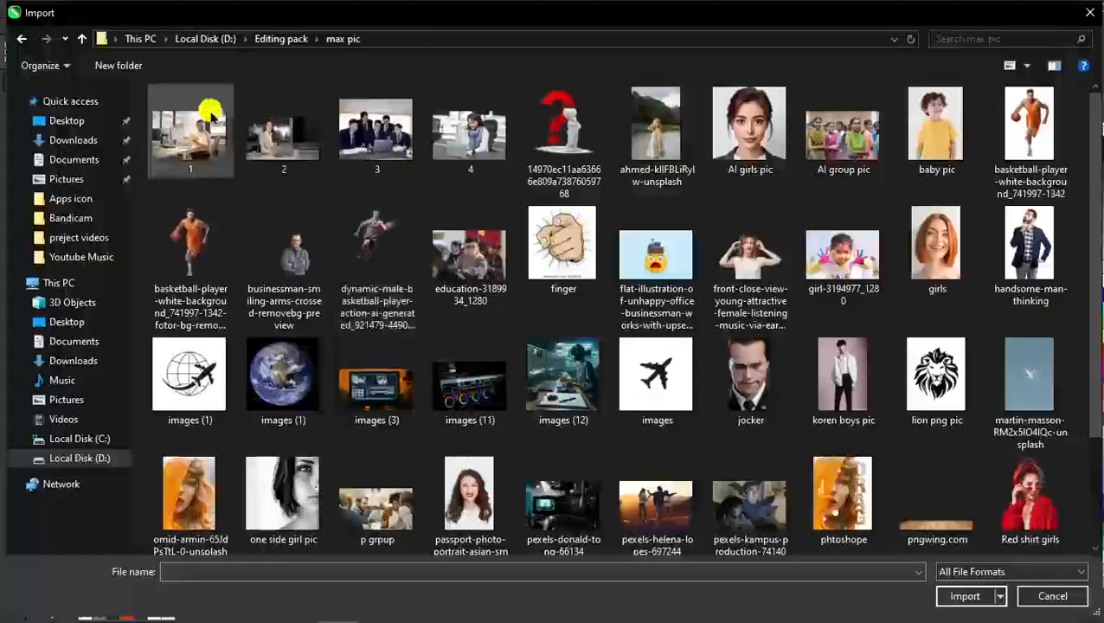
double_click(209, 111)
drag(804, 225, 956, 362)
Convert the imported office photo to Grayscale (8-bit) mode.
scroll(924, 275, up, 1)
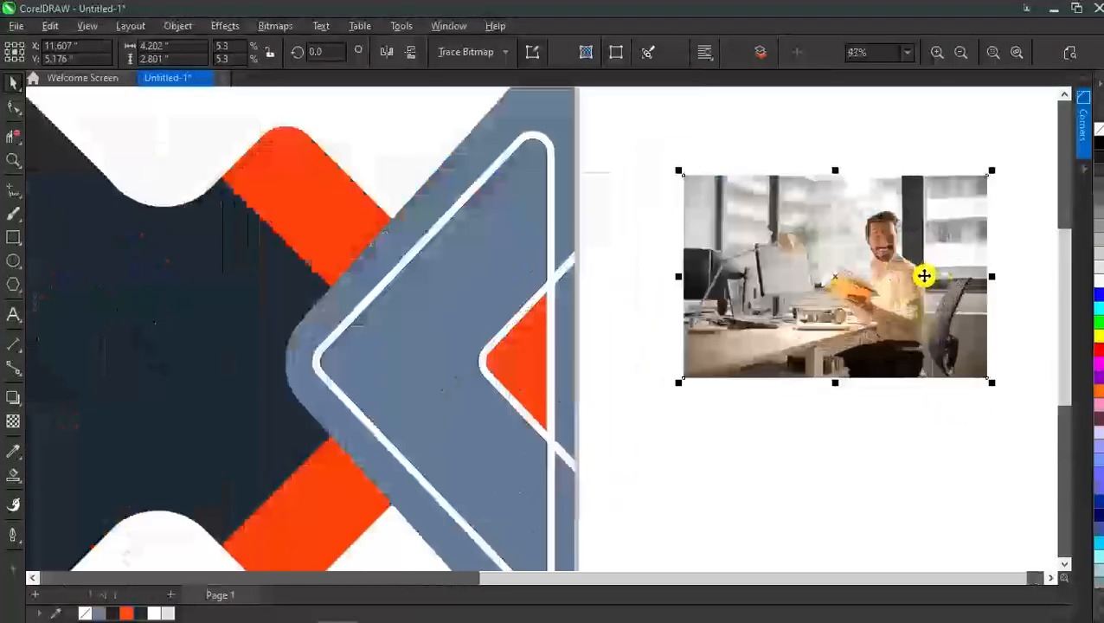
click(261, 27)
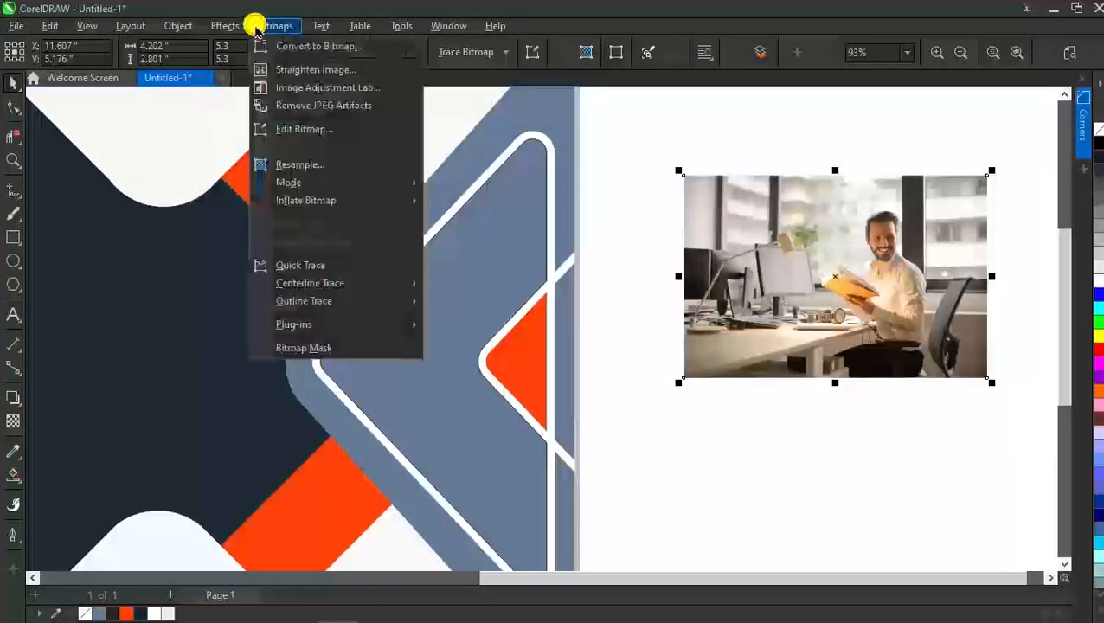
mouse_move(394, 181)
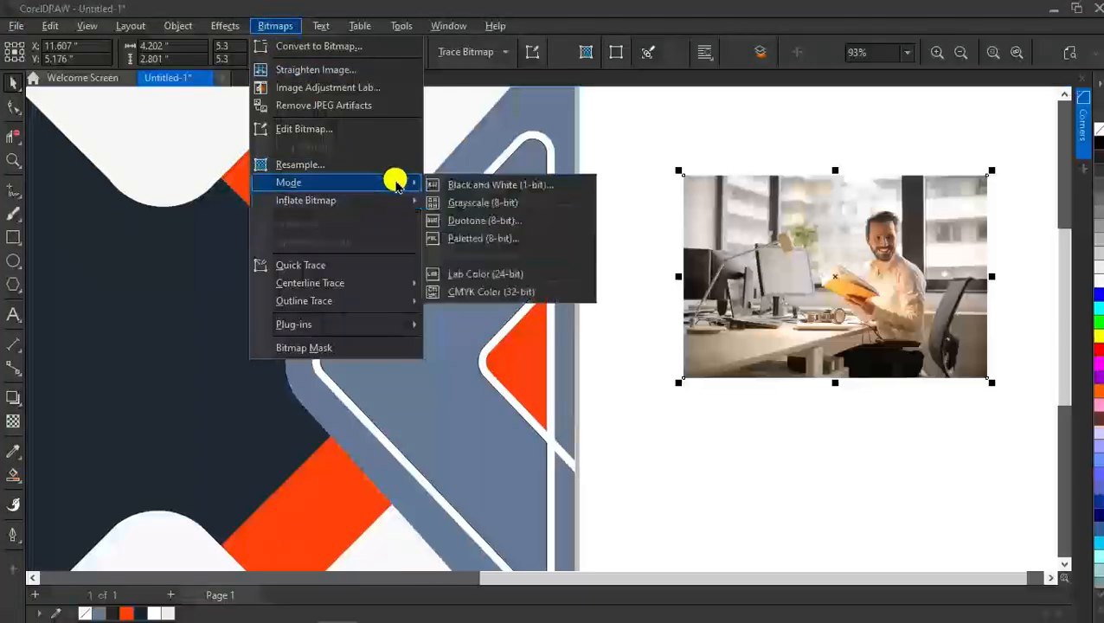
click(525, 203)
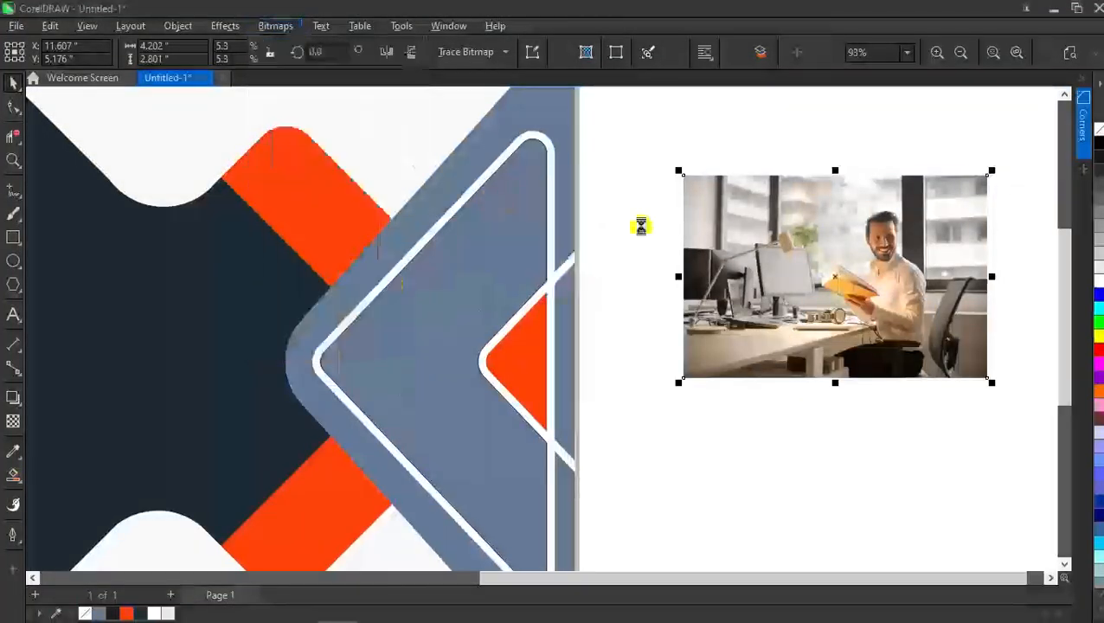
PowerClip the grayscale office photo inside the Smart Fill shape within the white rounded triangular frame.
scroll(847, 276, down, 4)
drag(835, 286, 671, 290)
click(725, 344)
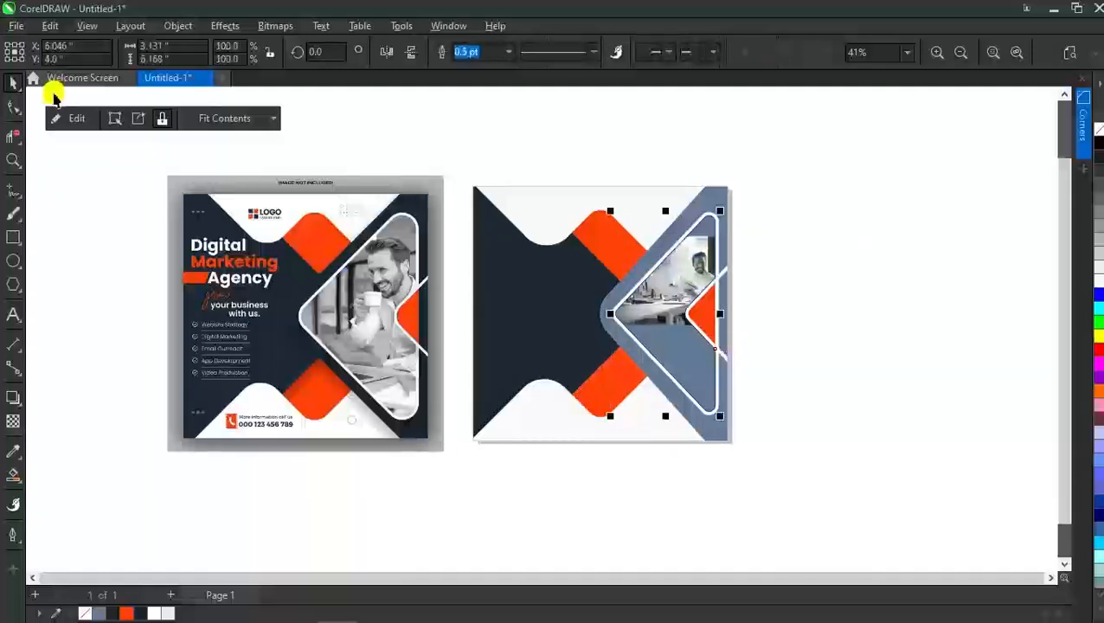
Edit the PowerClip contents, enlarging the photo to about 9.6 by 6.4 inches and placing the man's face and book inside the frame.
click(76, 117)
scroll(722, 323, up, 4)
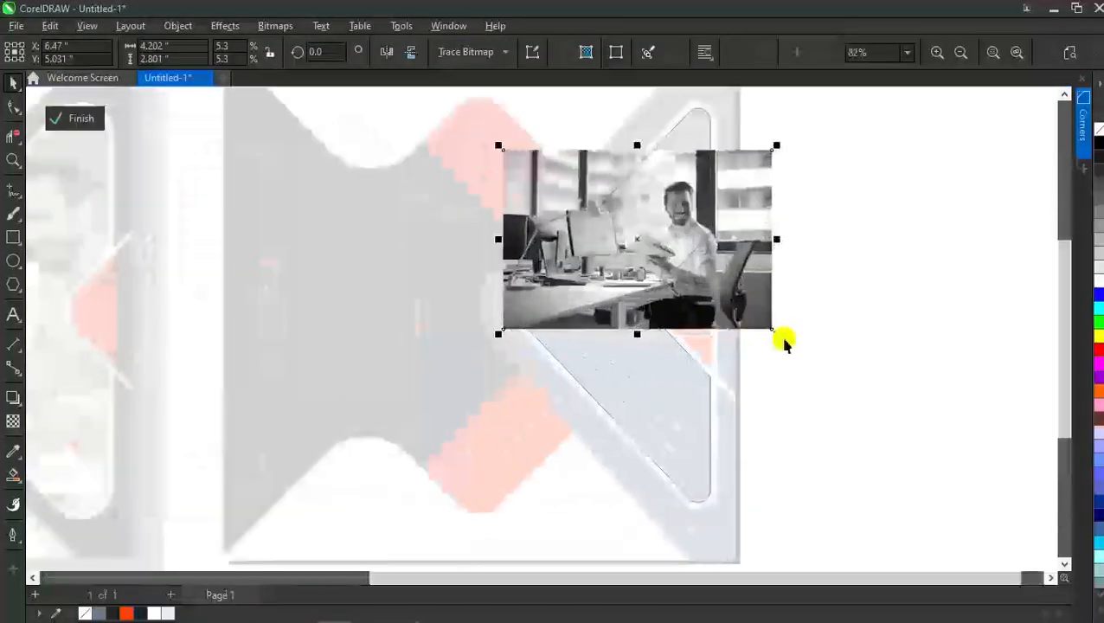
drag(776, 337, 1003, 571)
scroll(581, 374, down, 4)
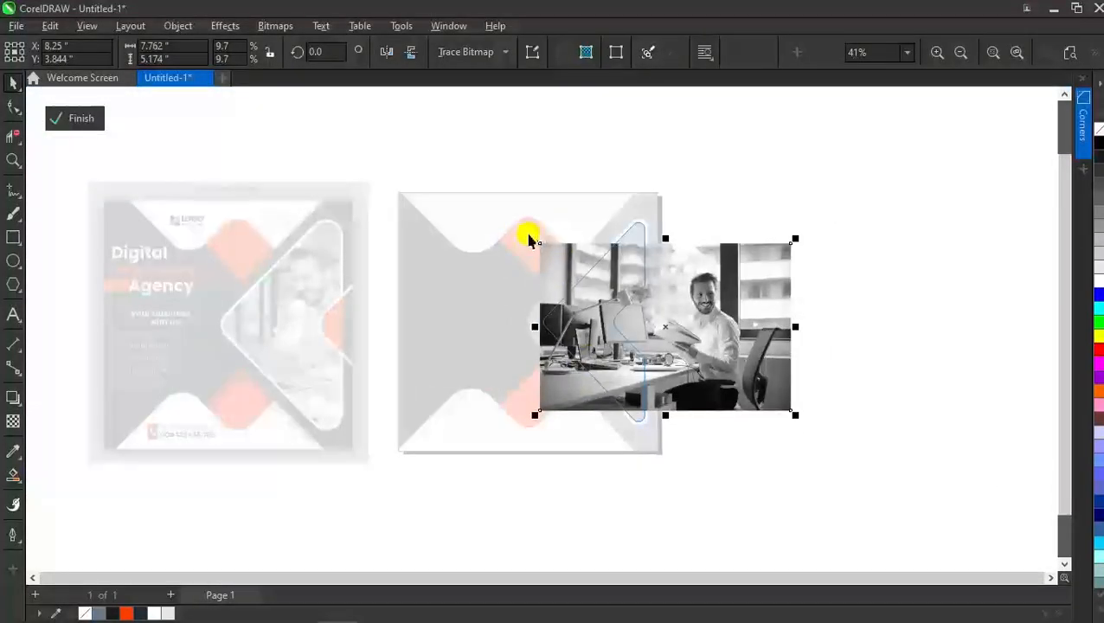
drag(531, 237, 494, 212)
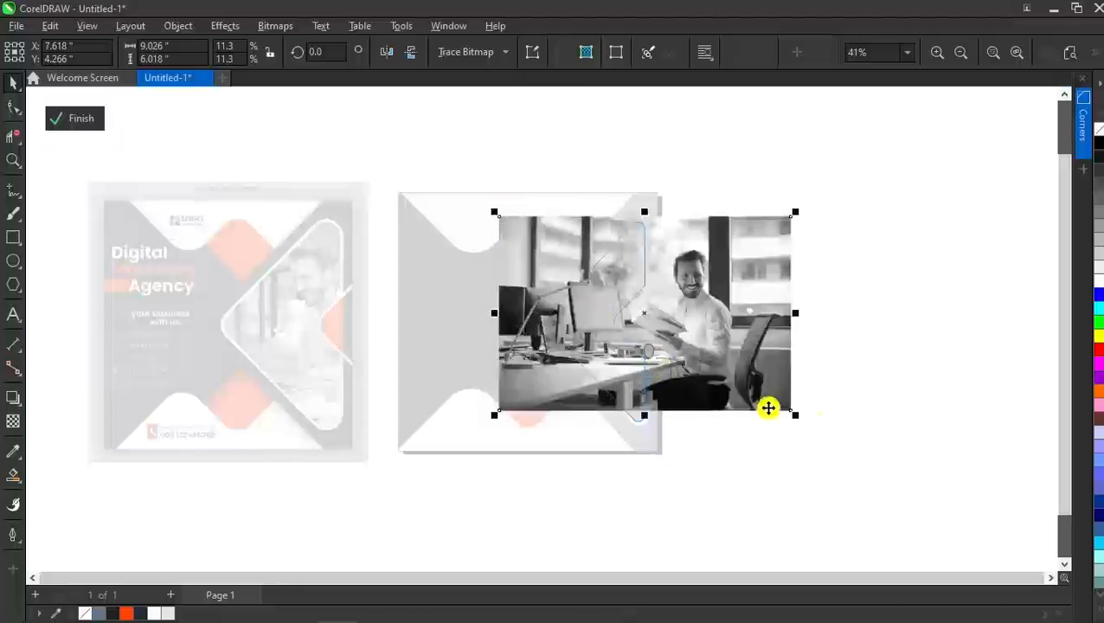
mouse_move(799, 420)
mouse_down()
mouse_move(828, 430)
mouse_move(816, 431)
mouse_up()
drag(718, 374, 642, 371)
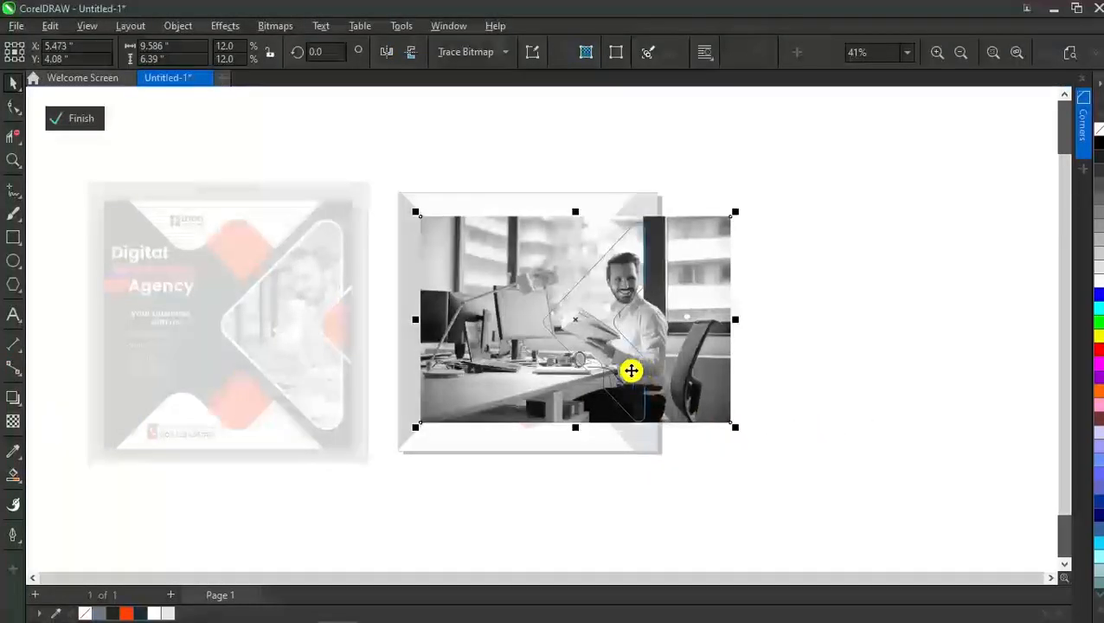
click(78, 120)
Remove the outline from the light background square of the design.
scroll(851, 324, down, 2)
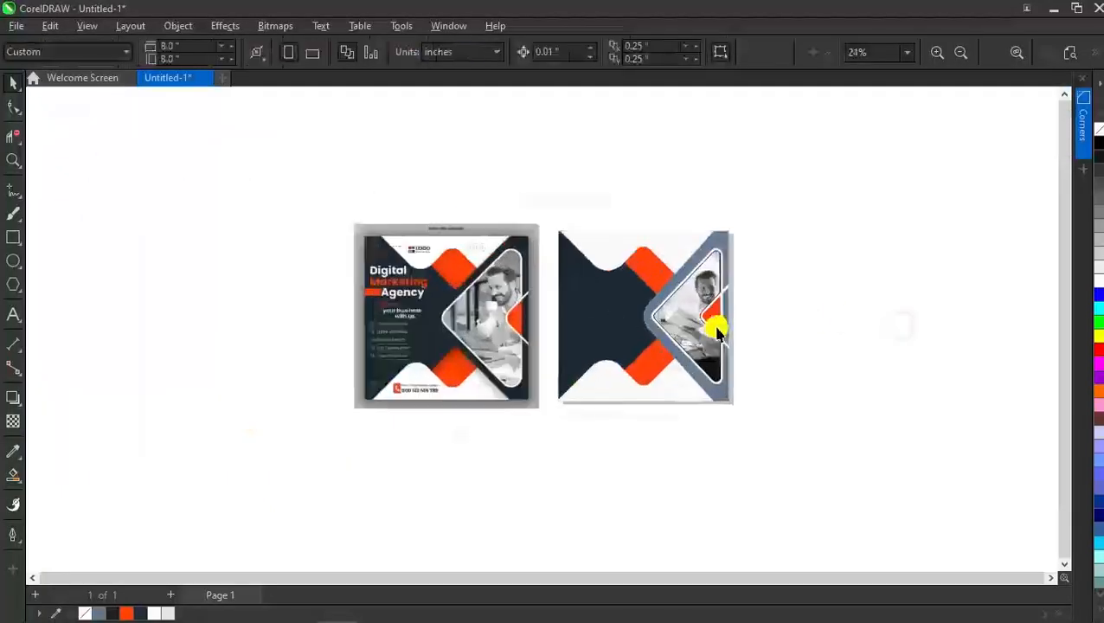
click(623, 398)
right_click(1097, 129)
click(799, 259)
Fit the reference image and the recreated design in view together and compare them in full-screen preview.
scroll(634, 314, up, 2)
scroll(649, 312, down, 3)
drag(904, 186, 259, 459)
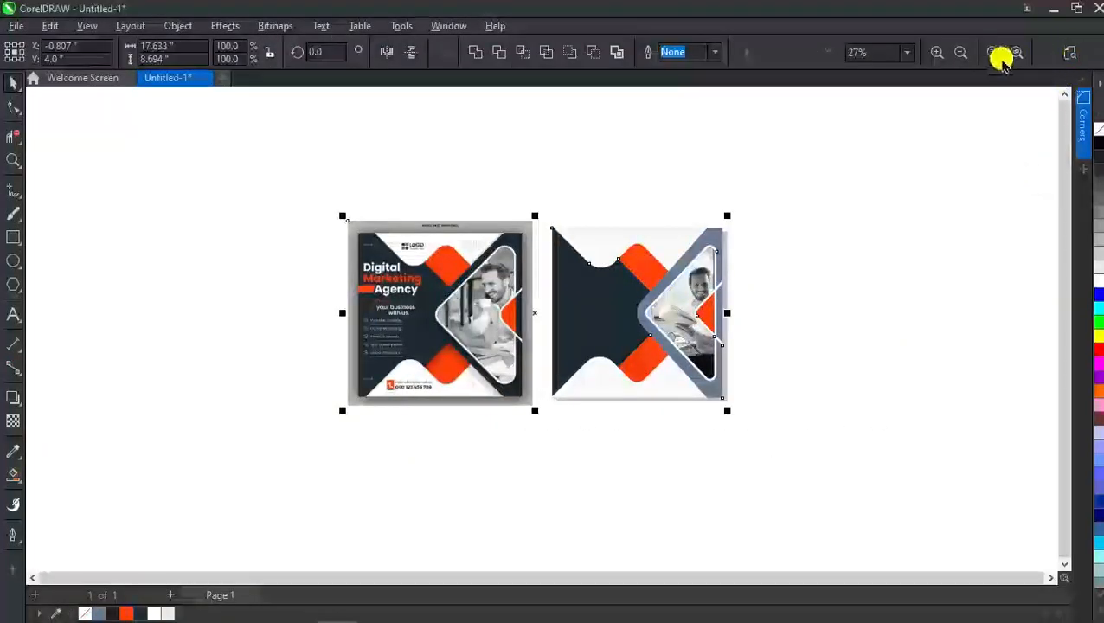
click(995, 54)
right_click(1030, 101)
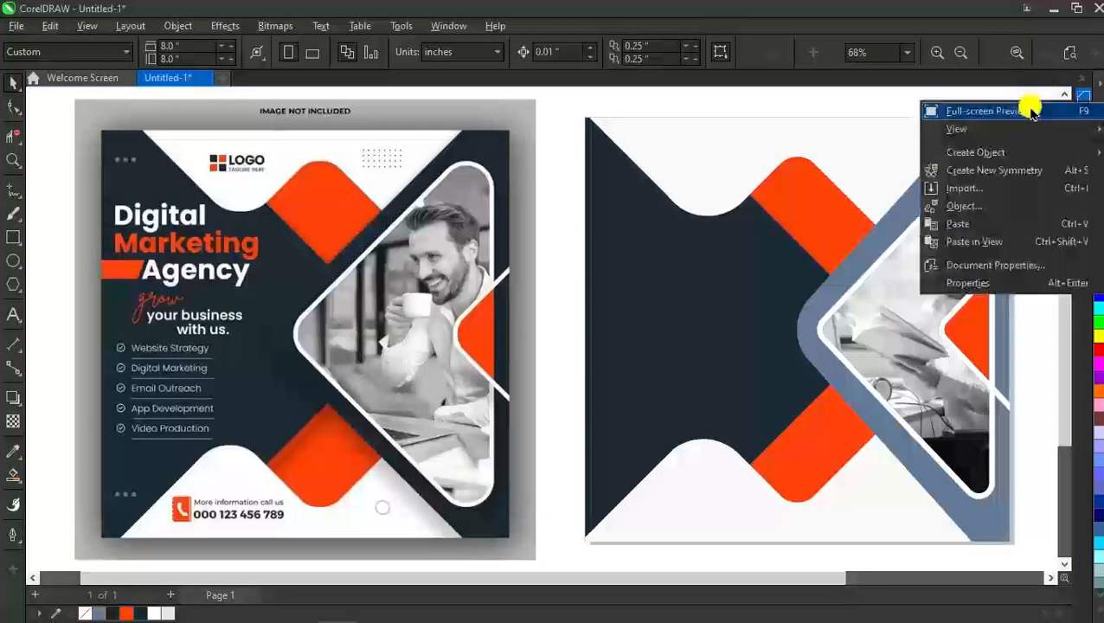
click(1030, 106)
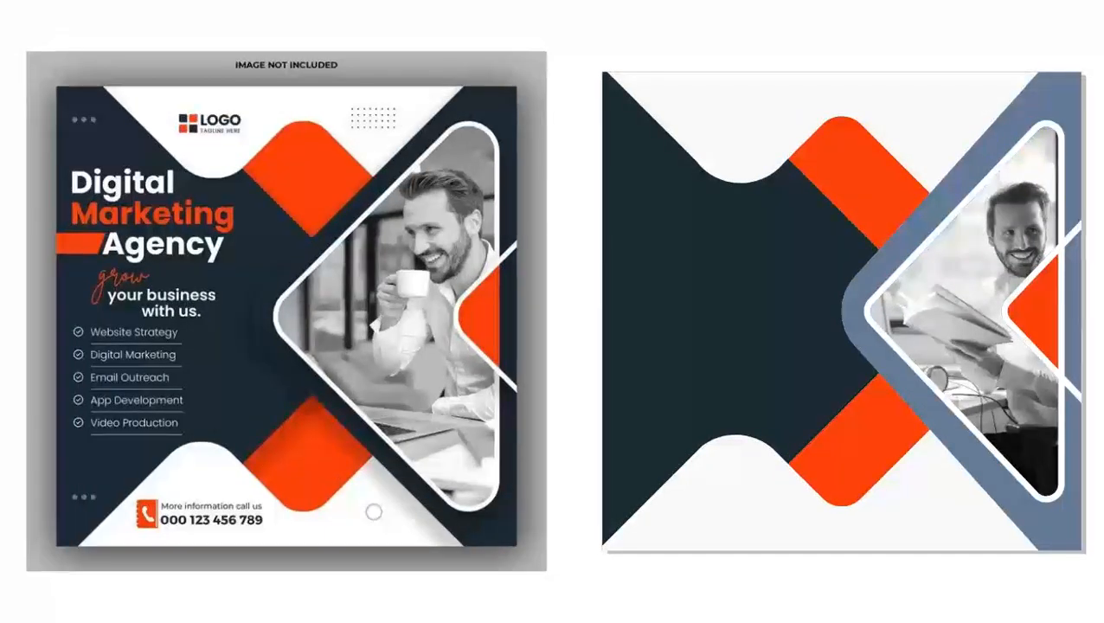